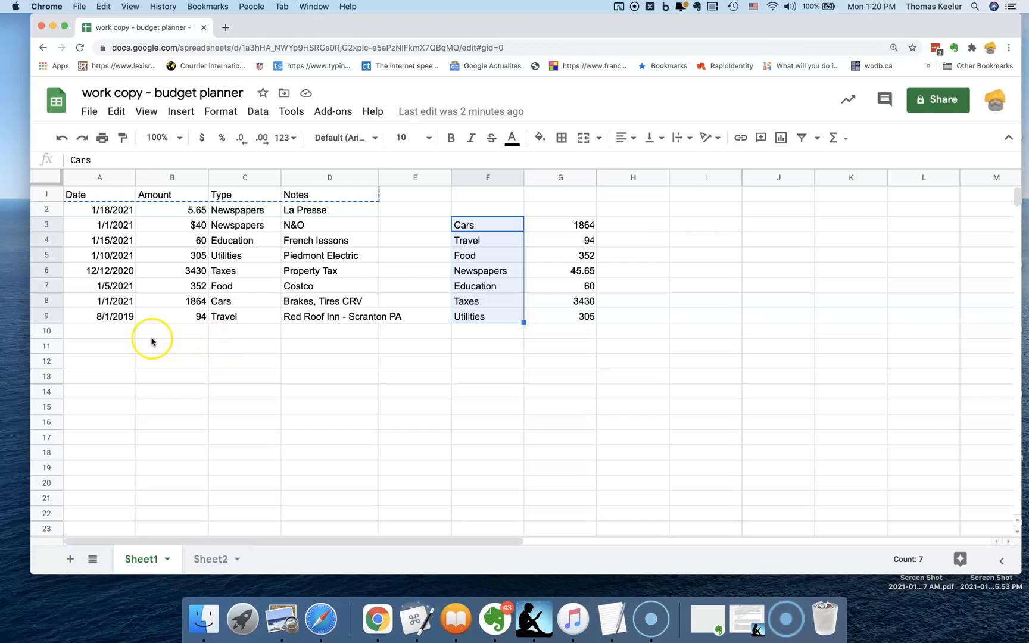
- Enter a new expense in row 10 with today's date 1/18/2021, amount 21, type Cars and the note gasoline
{"action": "left_click", "coordinate": [105, 333]}
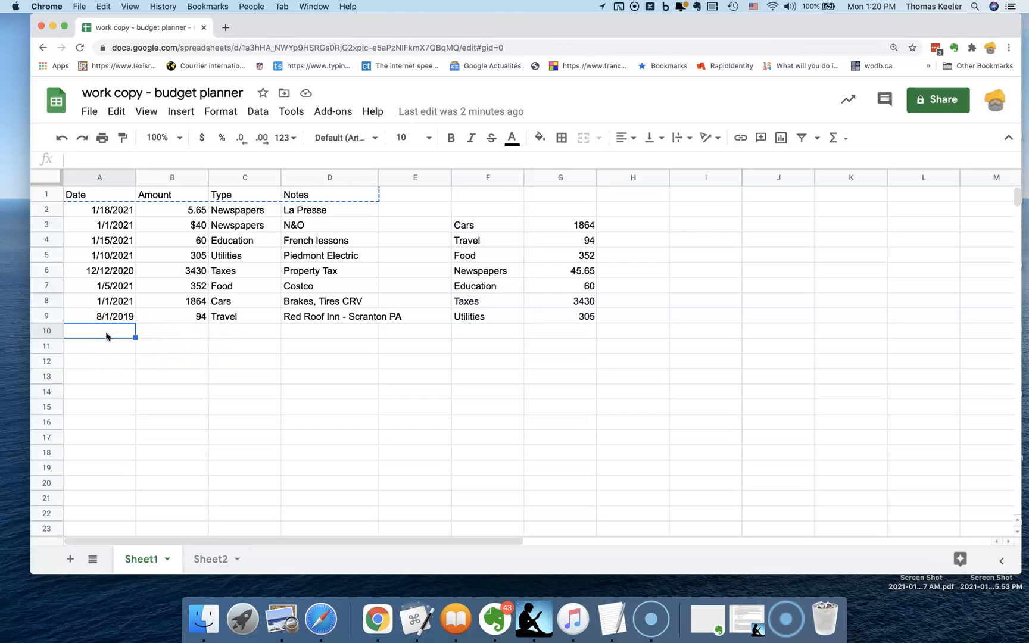
{"action": "key", "text": "super+semicolon"}
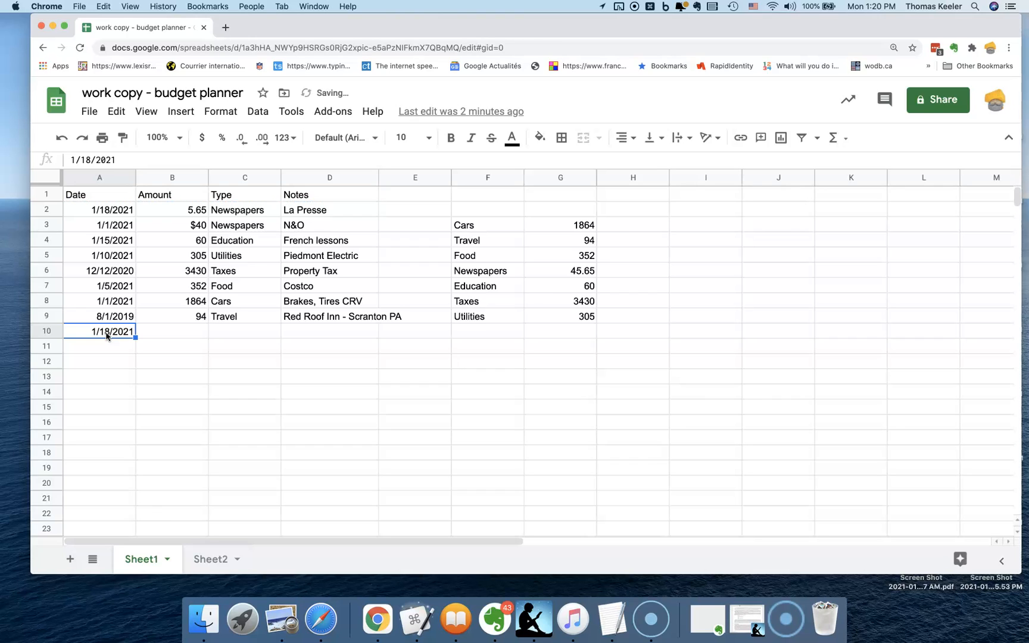
{"action": "left_click", "coordinate": [168, 331]}
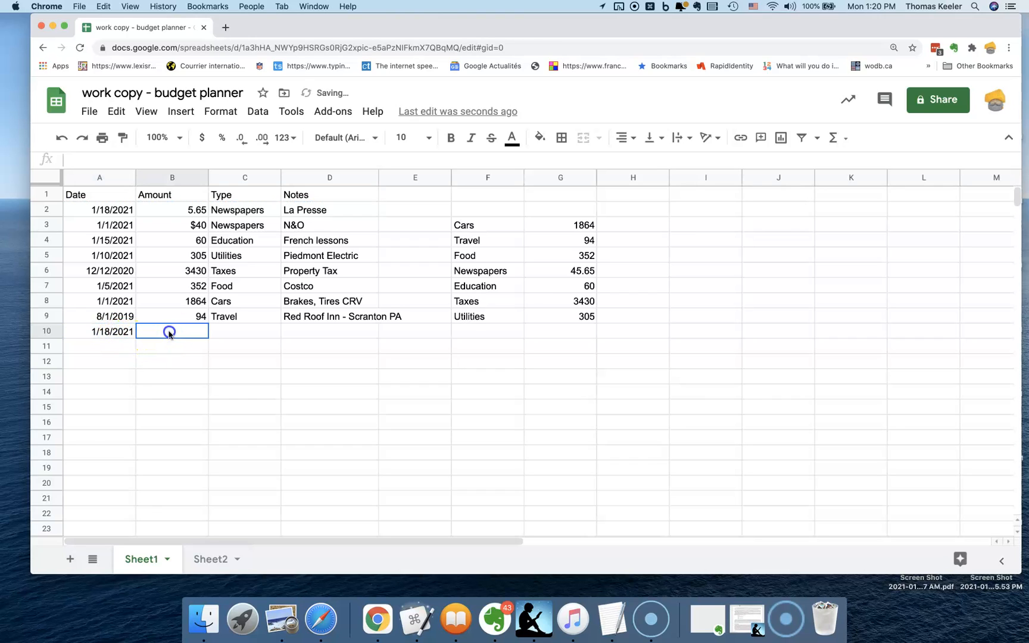
{"action": "type", "text": "2"}
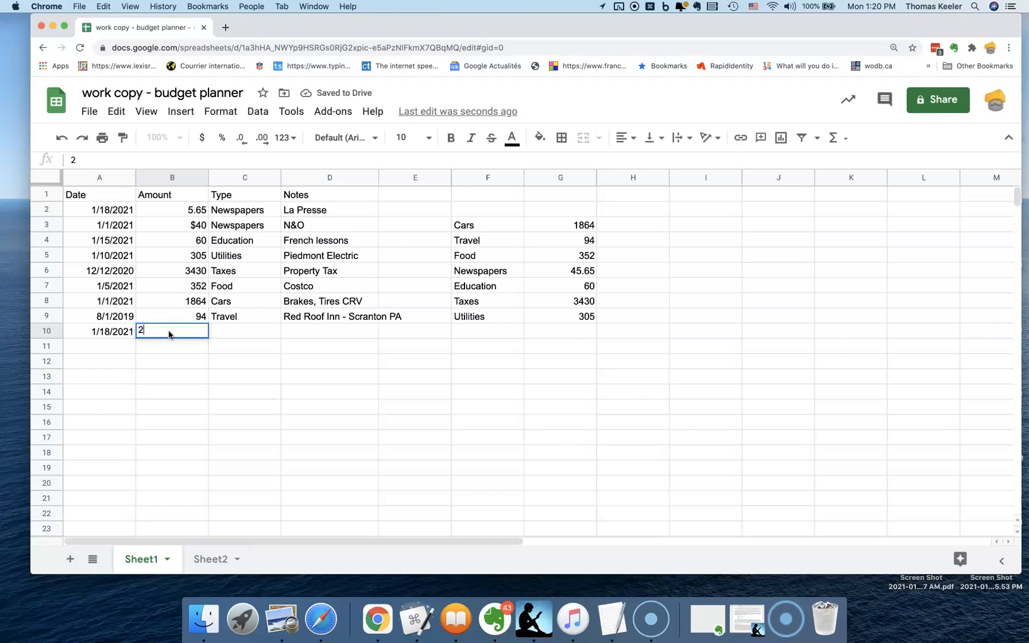
{"action": "type", "text": "1"}
{"action": "key", "text": "Tab"}
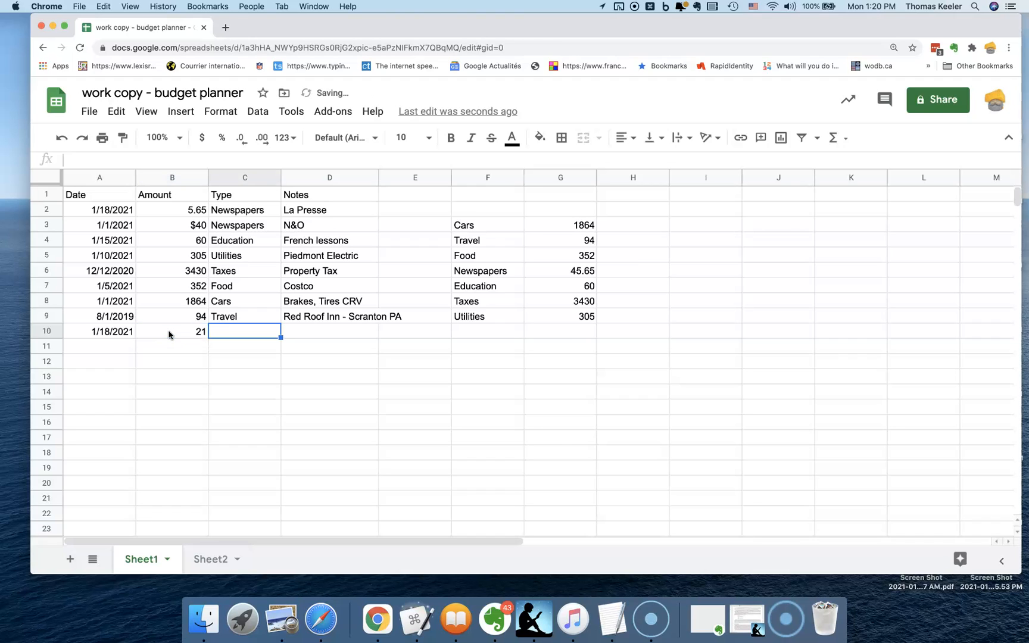
{"action": "type", "text": "Cars"}
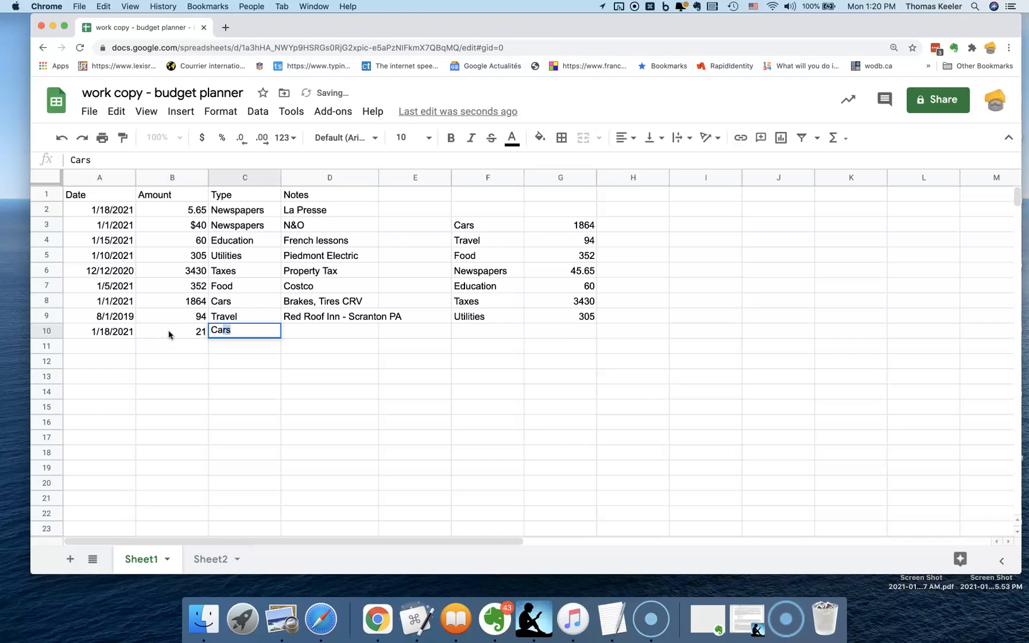
{"action": "key", "text": "Tab"}
{"action": "type", "text": "gas"}
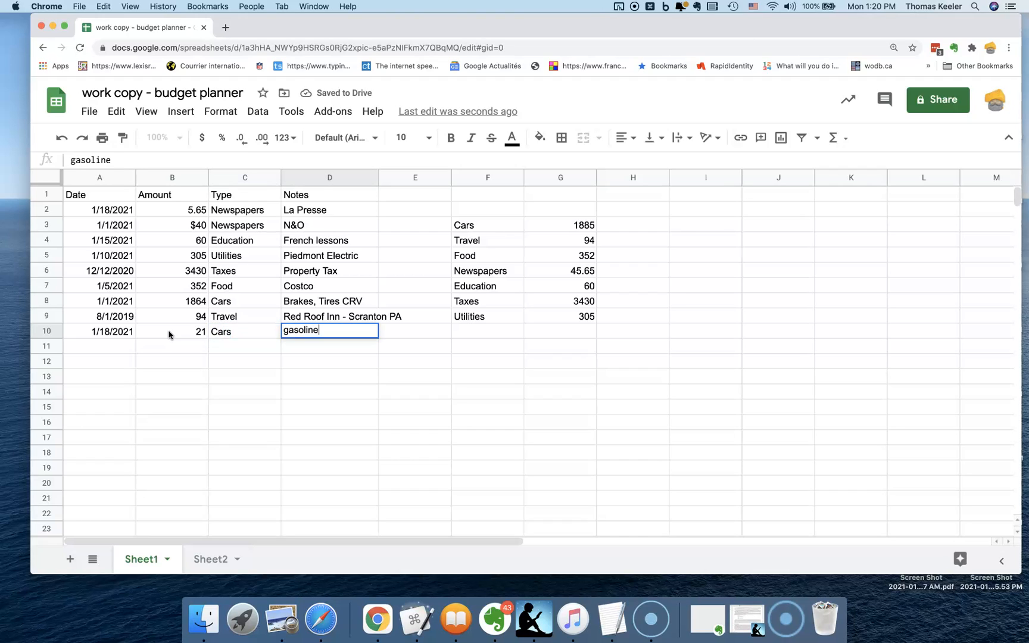
{"action": "left_click", "coordinate": [161, 349]}
- Clear the gasoline amount in B10 and re-enter 21 to test the Cars total formula in G3
{"action": "left_click", "coordinate": [143, 337]}
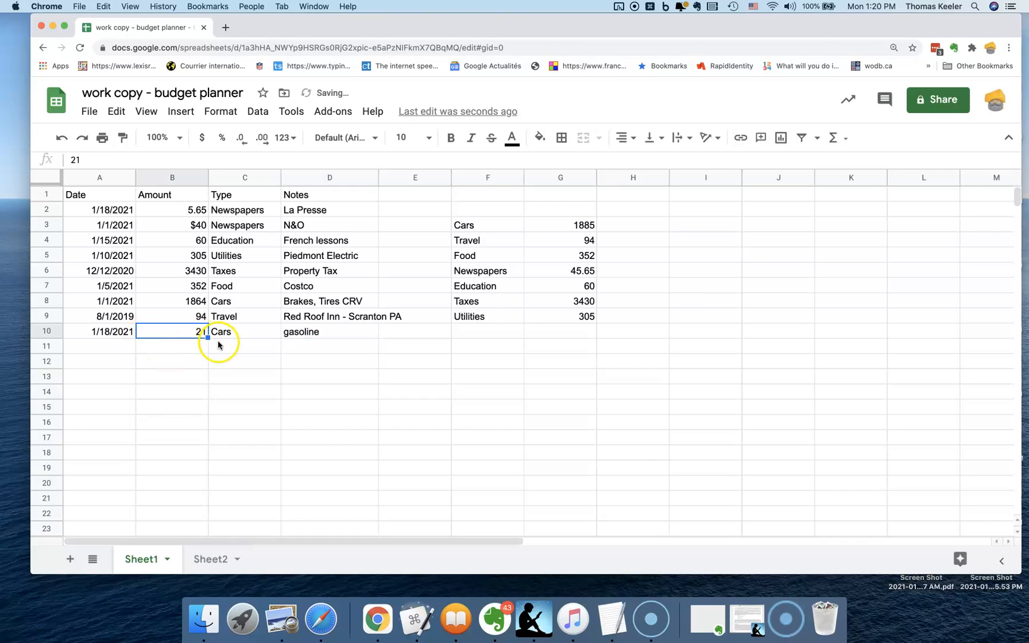
{"action": "key", "text": "Delete"}
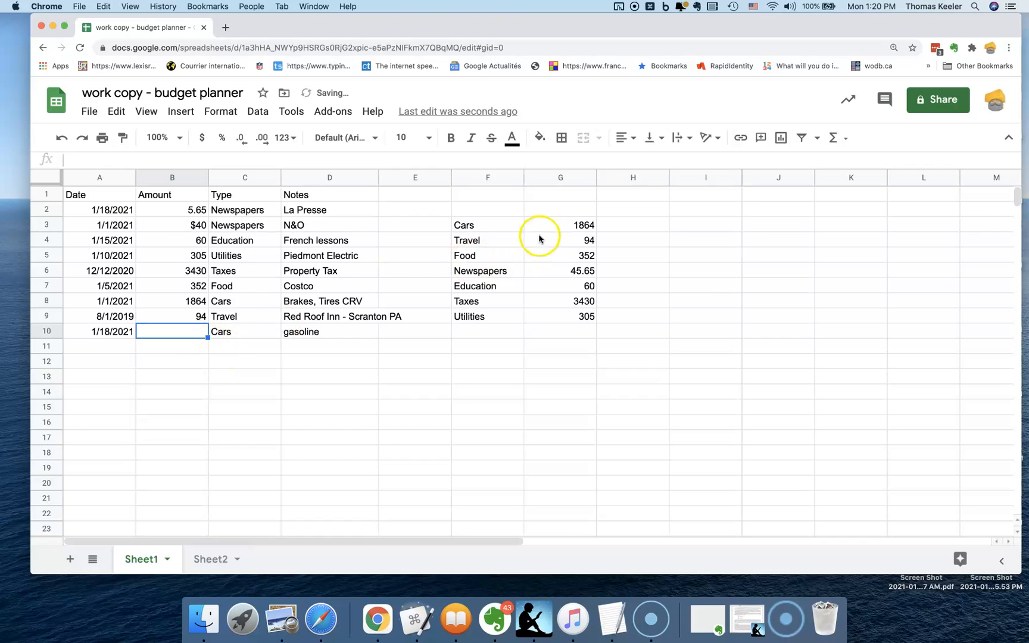
{"action": "left_click", "coordinate": [556, 227]}
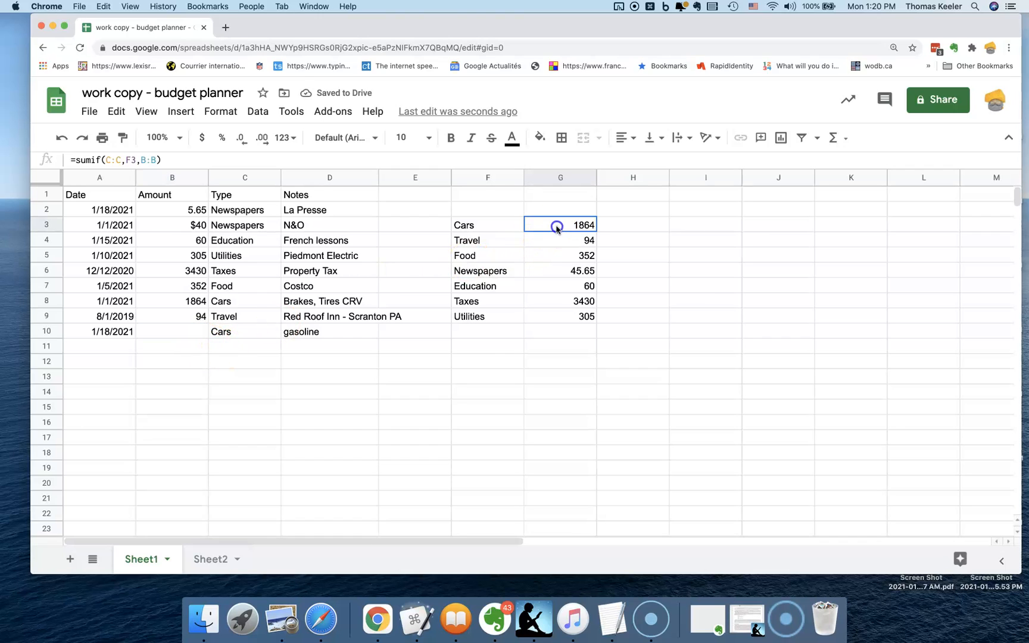
{"action": "left_click", "coordinate": [180, 331]}
{"action": "type", "text": "21"}
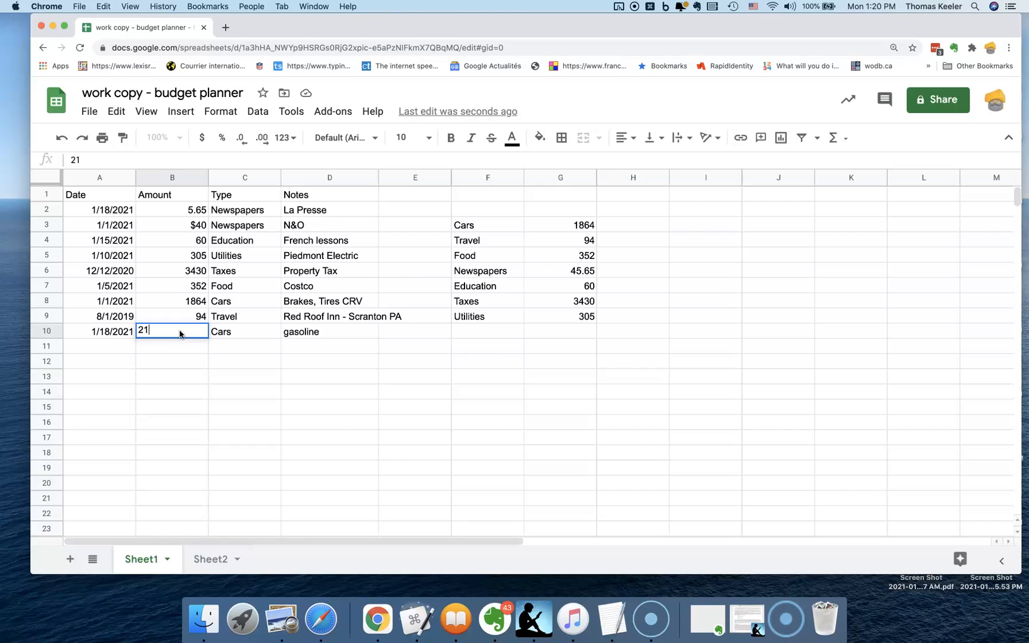
{"action": "key", "text": "Tab"}
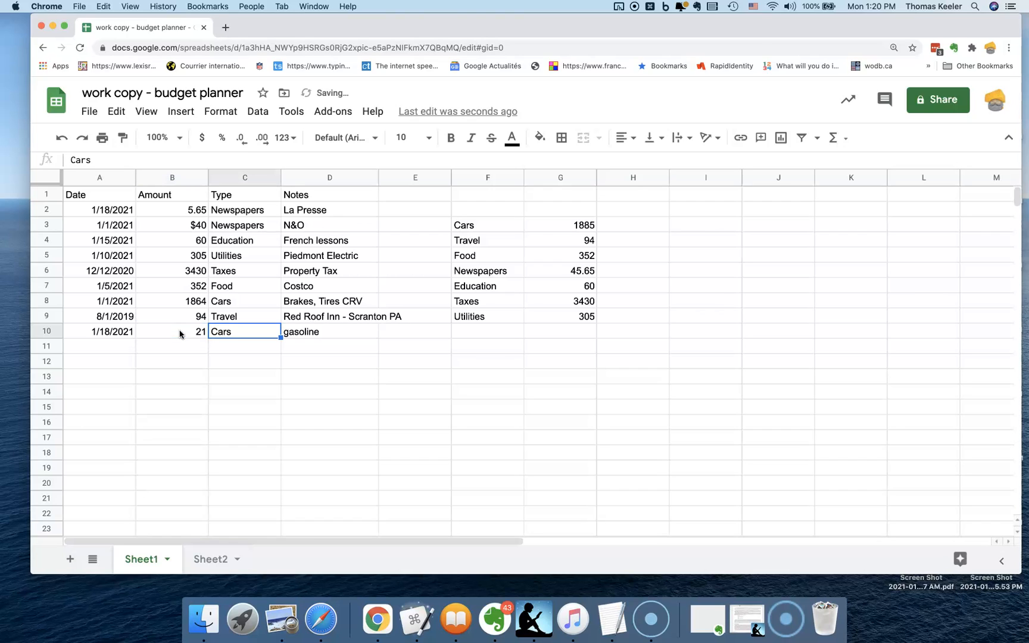
{"action": "left_click", "coordinate": [564, 227]}
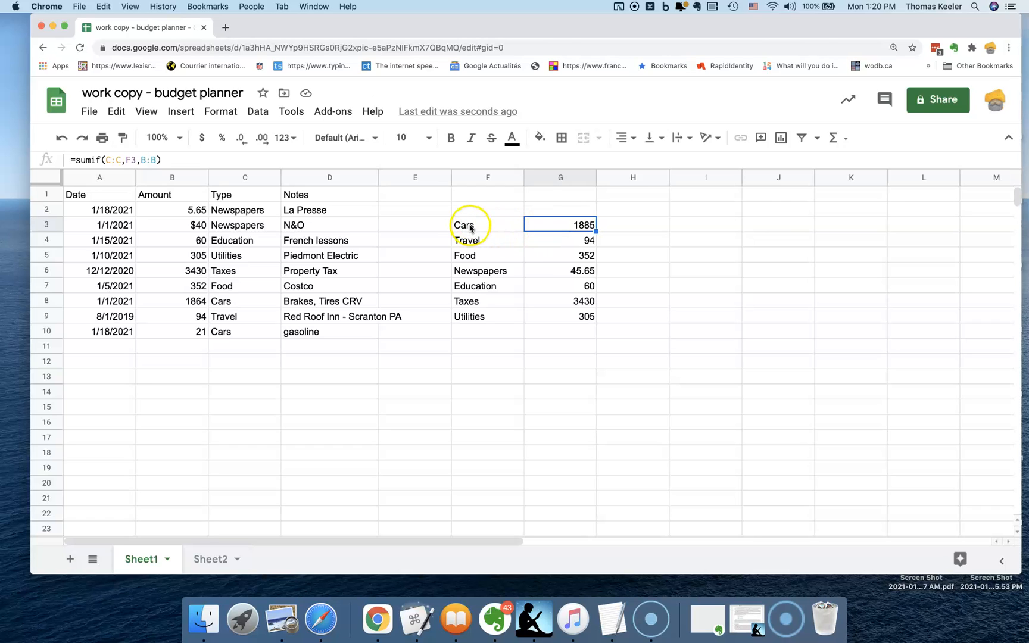
- Review the category totals in G3:G9 and the matching category names in F3:F9
{"action": "left_click", "coordinate": [537, 316]}
{"action": "left_click_drag", "start_coordinate": [538, 293], "coordinate": [544, 230]}
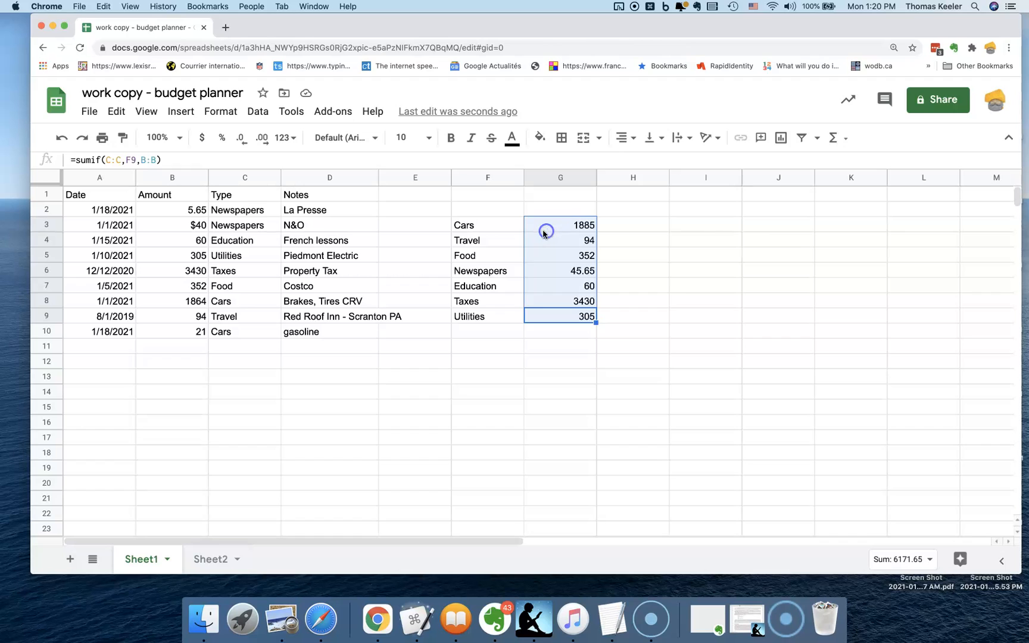
{"action": "left_click", "coordinate": [103, 340]}
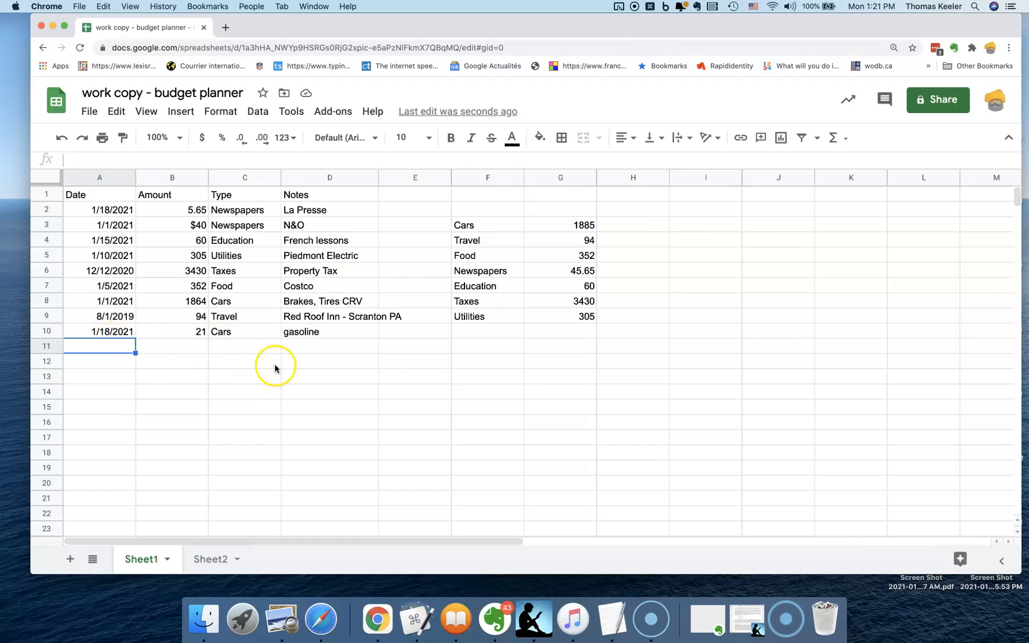
{"action": "left_click", "coordinate": [473, 227]}
{"action": "left_click_drag", "start_coordinate": [473, 226], "coordinate": [472, 317]}
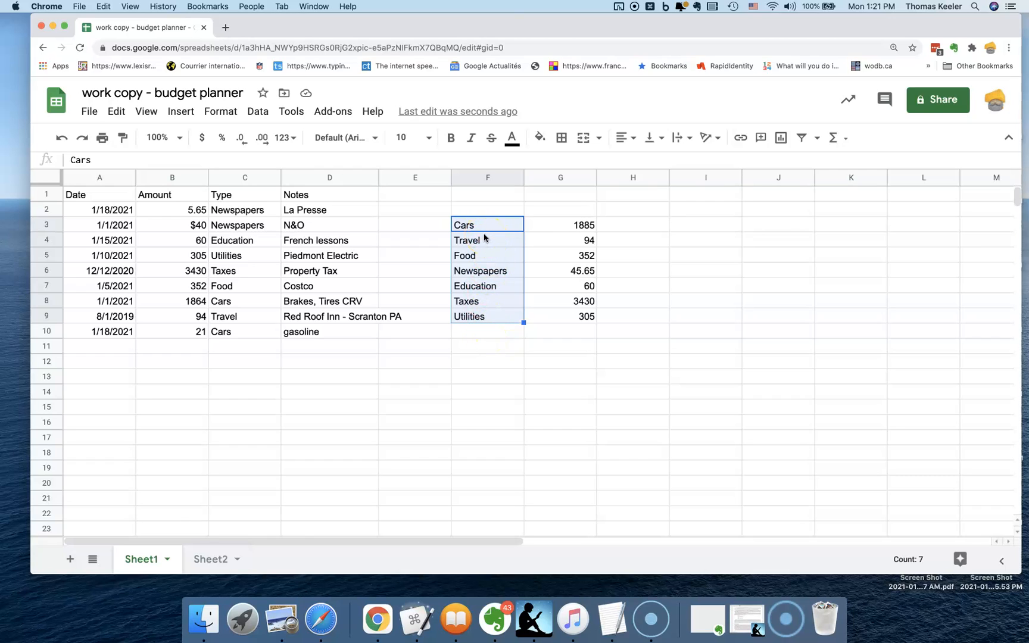
- Examine the amounts, types and notes of the newspaper, education, utilities, taxes and food expenses in rows 2 to 7
{"action": "left_click_drag", "start_coordinate": [200, 212], "coordinate": [200, 221]}
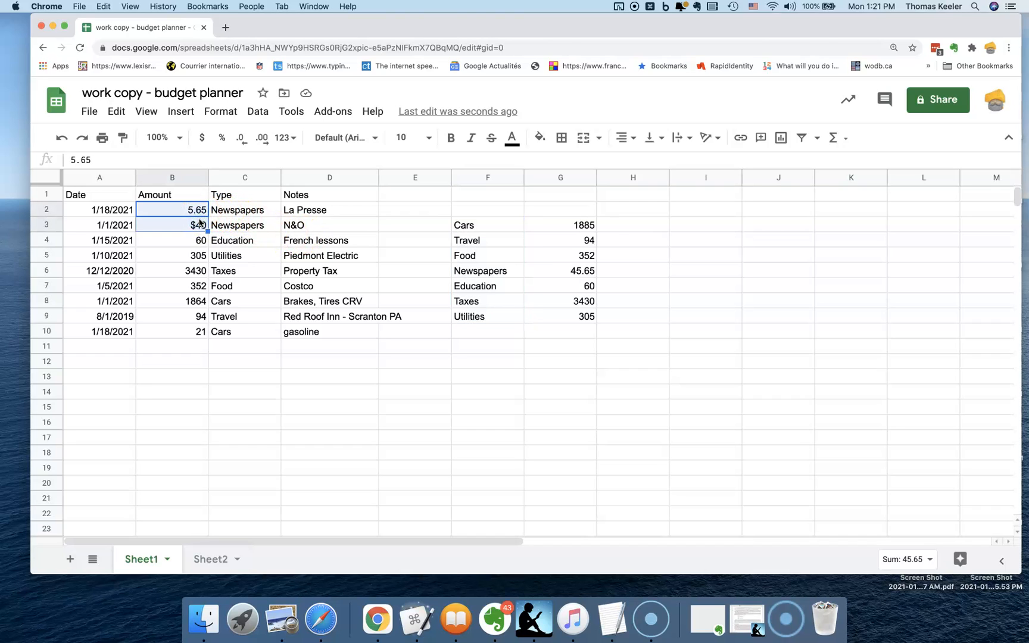
{"action": "left_click", "coordinate": [304, 225]}
{"action": "left_click_drag", "start_coordinate": [304, 225], "coordinate": [178, 218]}
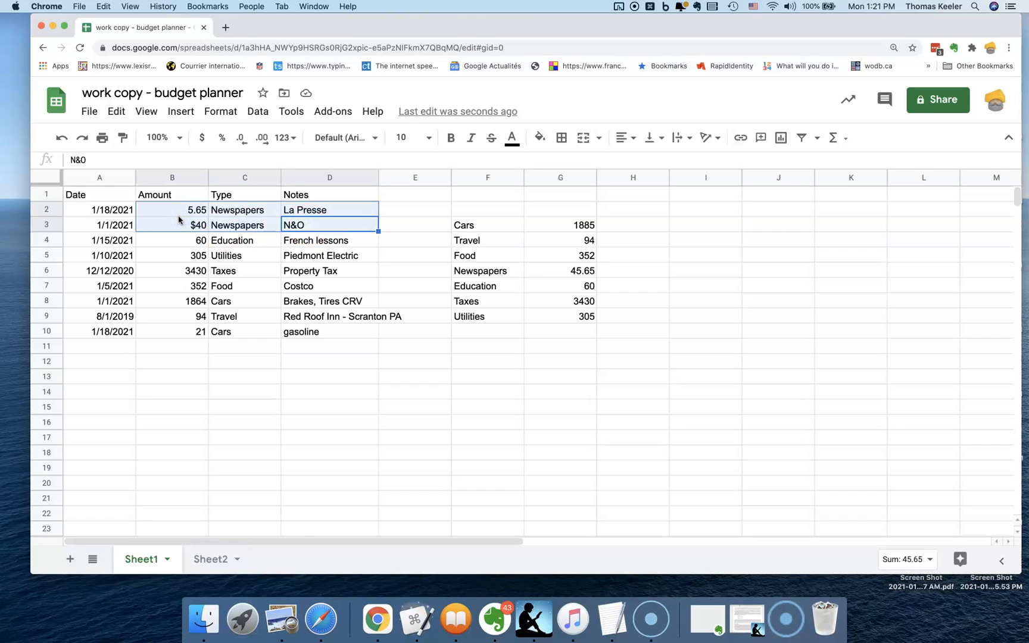
{"action": "left_click", "coordinate": [301, 212]}
{"action": "left_click_drag", "start_coordinate": [192, 248], "coordinate": [306, 244]}
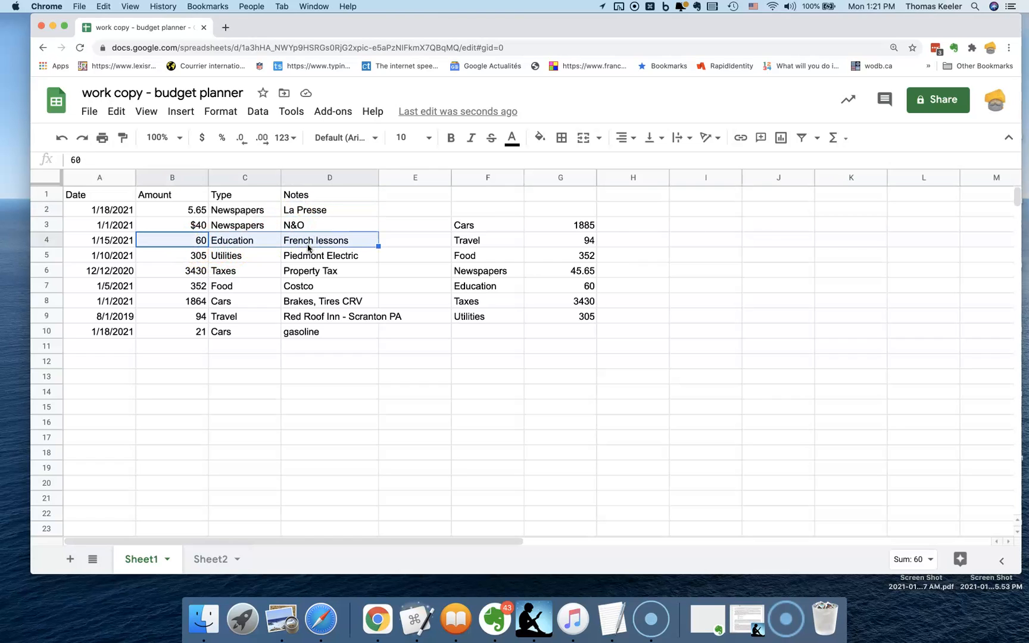
{"action": "left_click_drag", "start_coordinate": [200, 255], "coordinate": [177, 273]}
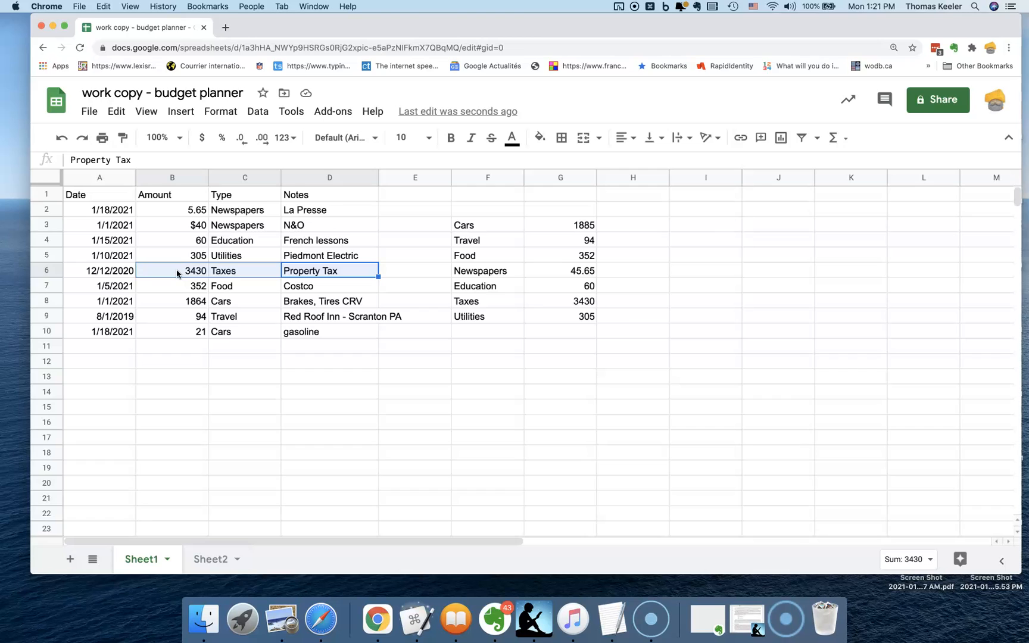
{"action": "left_click", "coordinate": [179, 285]}
{"action": "left_click", "coordinate": [312, 288]}
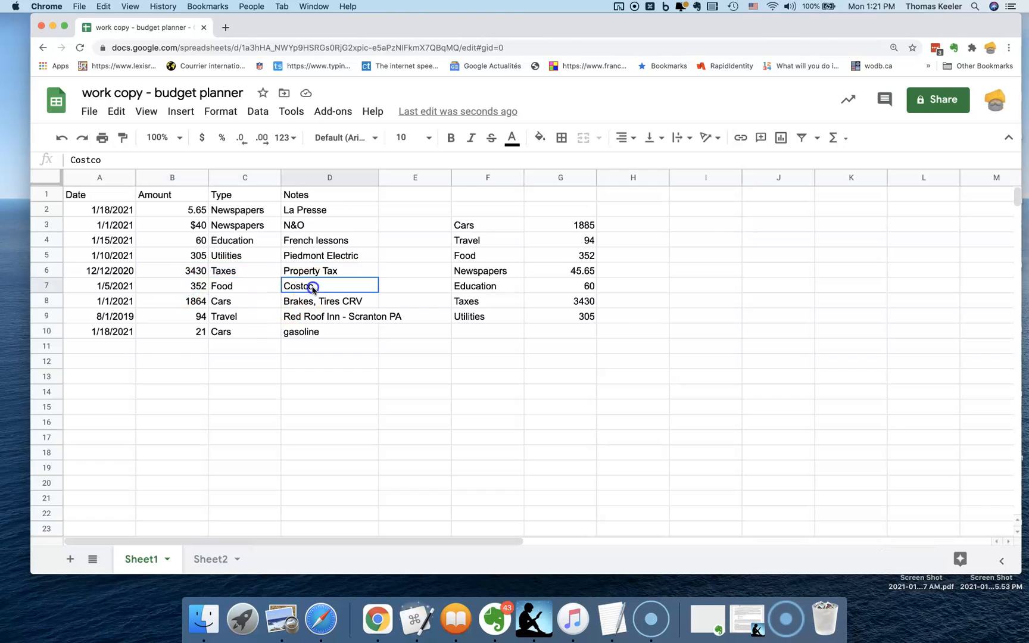
{"action": "left_click_drag", "start_coordinate": [312, 288], "coordinate": [207, 286]}
- Enter a new expense in row 11 with today's date 1/18/2021, amount 156, type Food and the note Harris-Teeter
{"action": "left_click", "coordinate": [110, 345]}
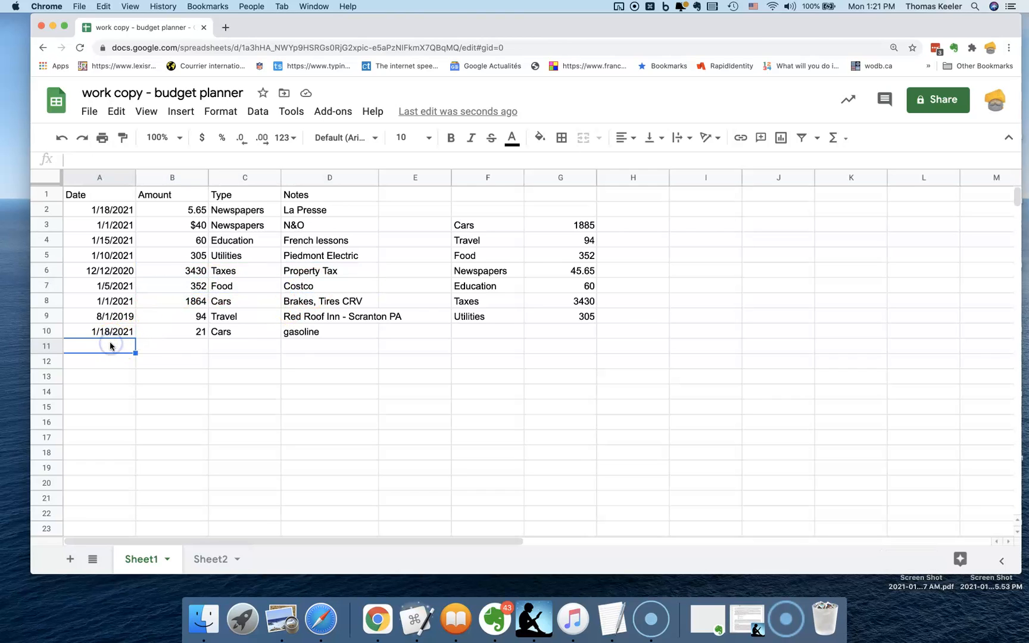
{"action": "key", "text": "super+semicolon"}
{"action": "key", "text": "Tab"}
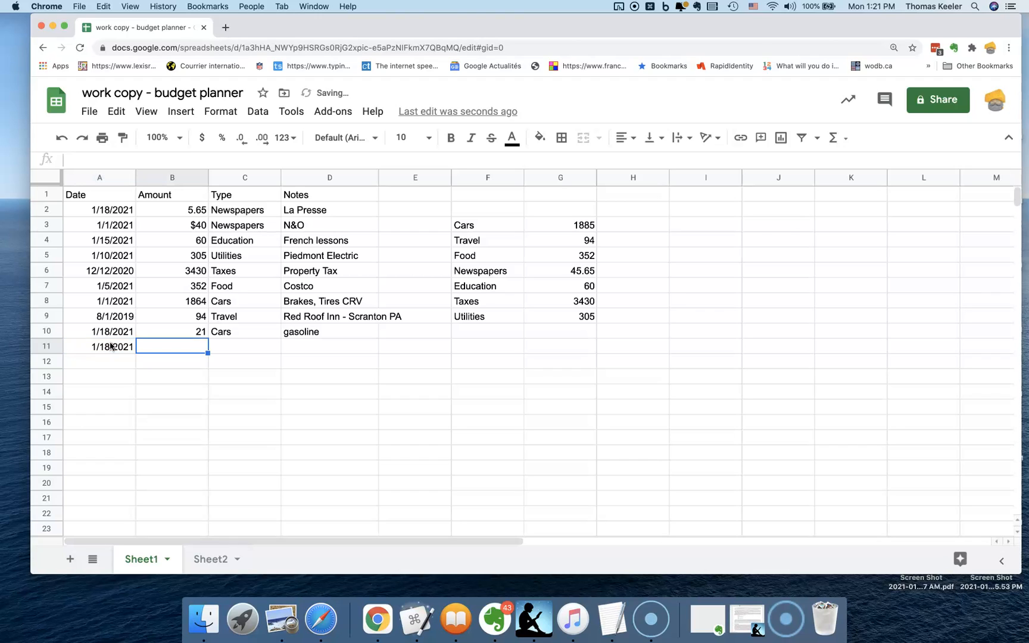
{"action": "type", "text": "156"}
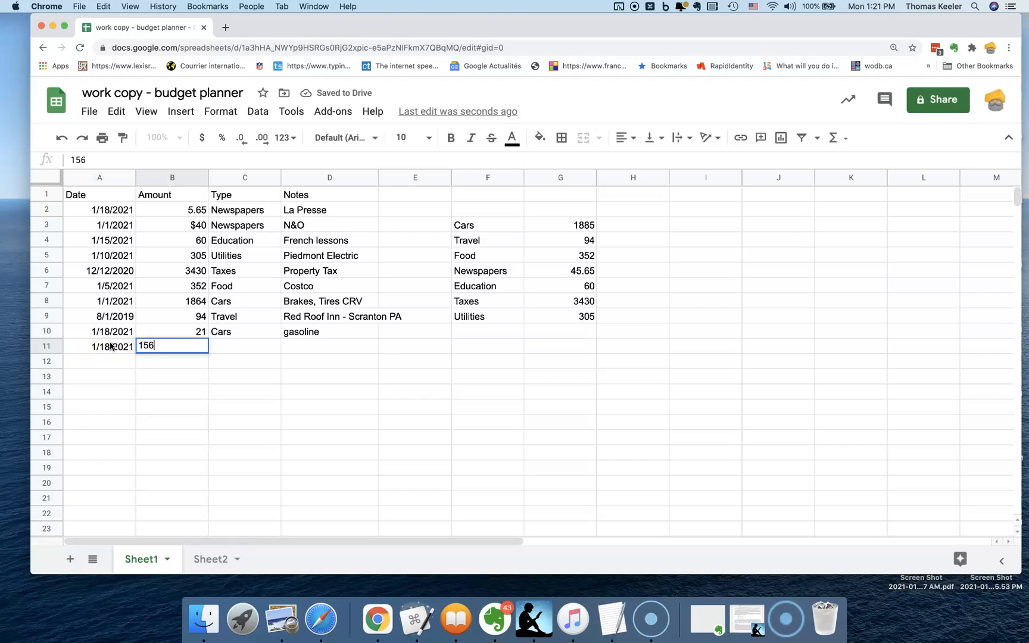
{"action": "key", "text": "Tab"}
{"action": "type", "text": "Food"}
{"action": "key", "text": "Tab"}
{"action": "type", "text": "Harris-"}
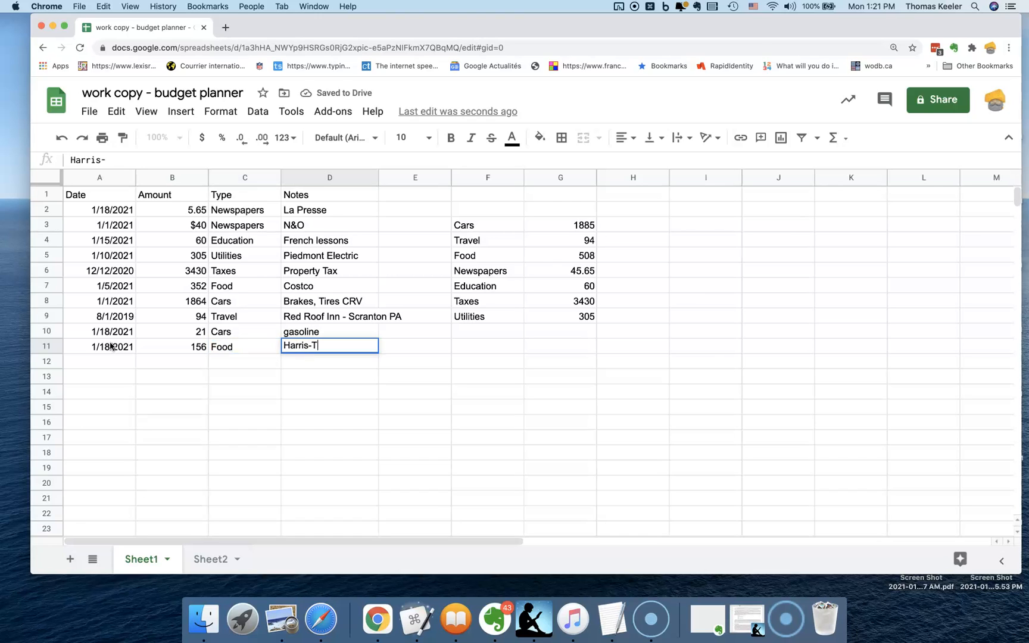
{"action": "type", "text": "Teeter"}
{"action": "key", "text": "Tab"}
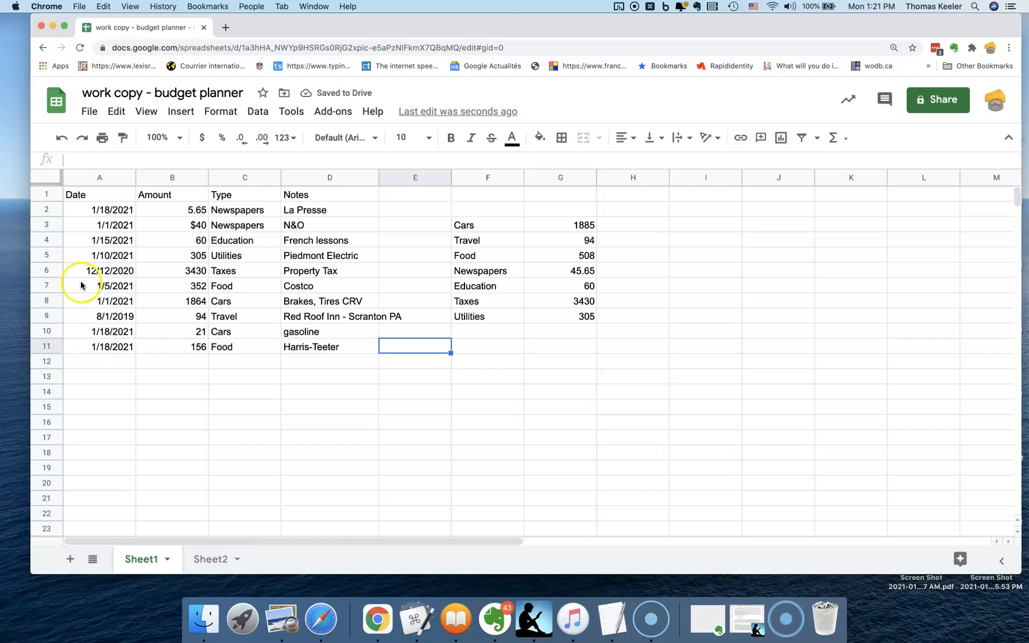
- Compare the Cars expense in row 8 with the Cars total formula in G3
{"action": "left_click", "coordinate": [215, 305]}
{"action": "left_click", "coordinate": [67, 301], "text": "shift"}
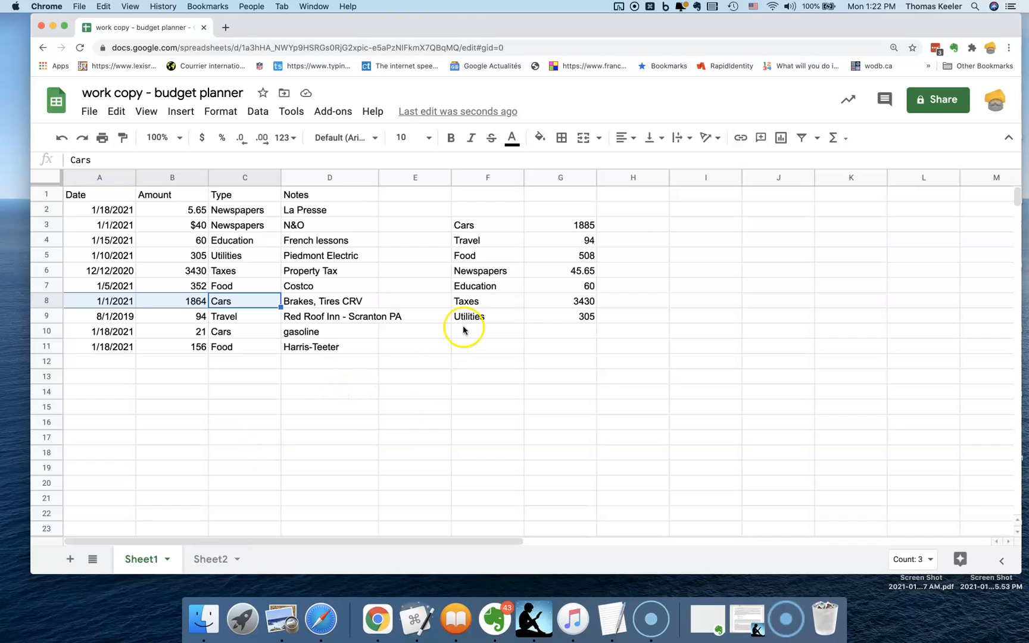
{"action": "left_click", "coordinate": [566, 227]}
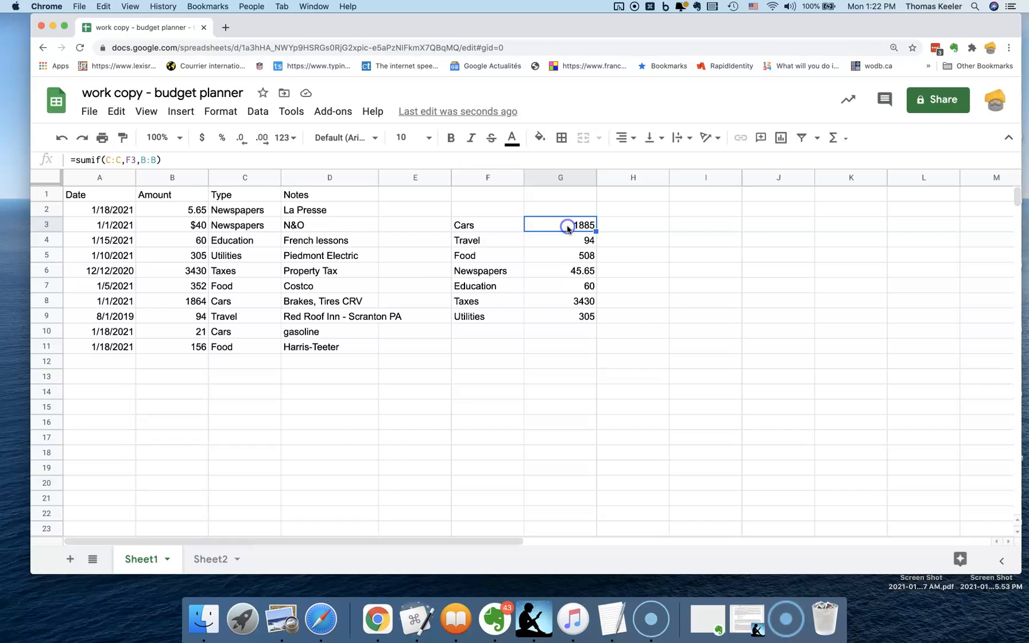
- Delete the category totals in G3:G9
{"action": "left_click_drag", "start_coordinate": [553, 316], "coordinate": [560, 227]}
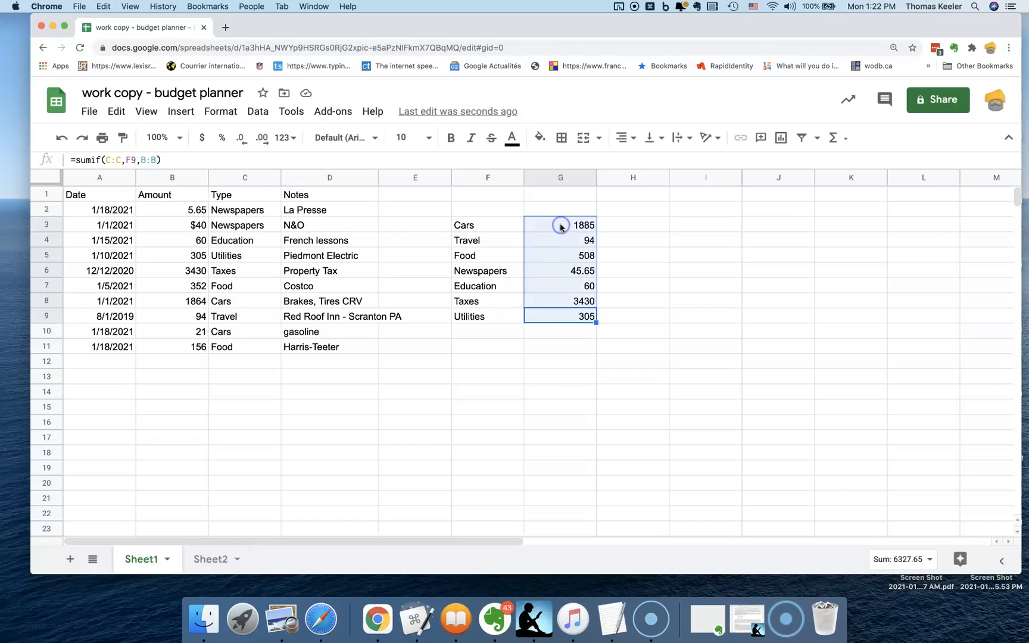
{"action": "left_click", "coordinate": [119, 116]}
{"action": "left_click", "coordinate": [134, 329]}
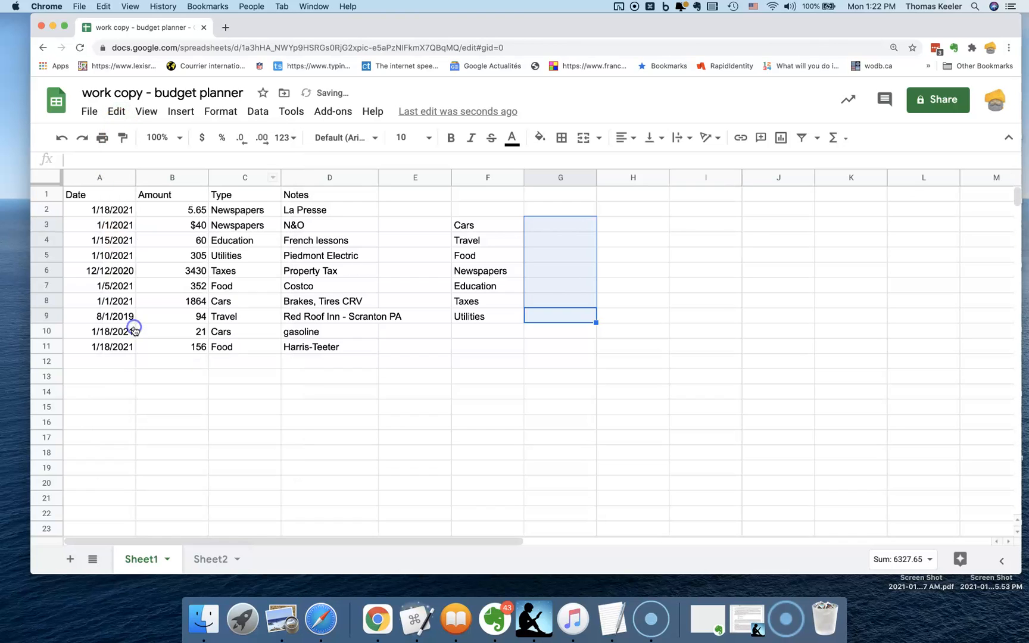
- Enter the formula =sumif(b:b,f3,c:c) in G3 for the Cars total
{"action": "left_click", "coordinate": [544, 228]}
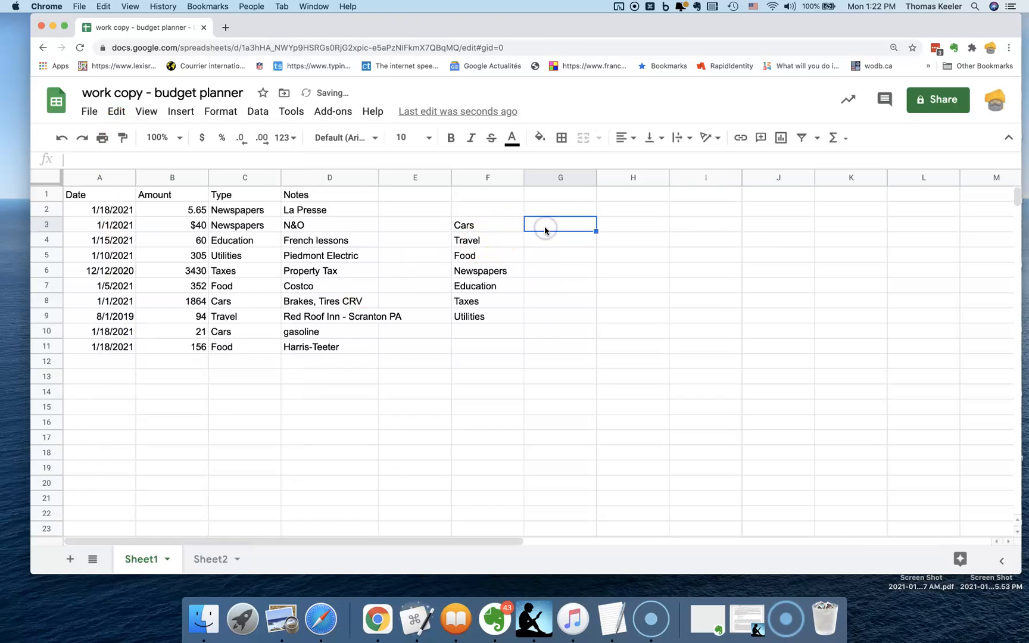
{"action": "type", "text": "=sumif("}
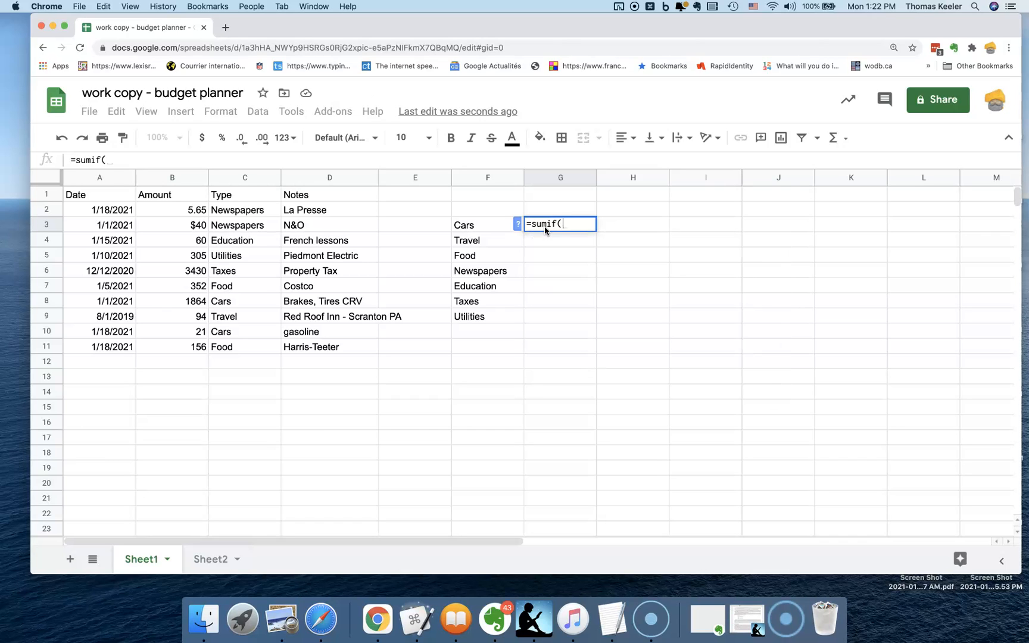
{"action": "type", "text": "b:"}
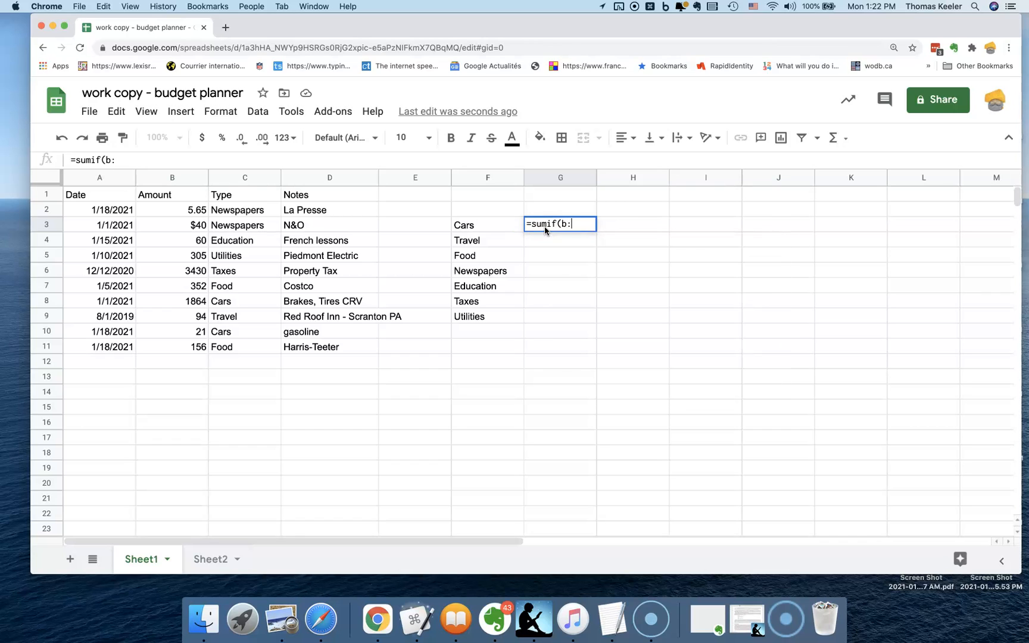
{"action": "type", "text": "b,"}
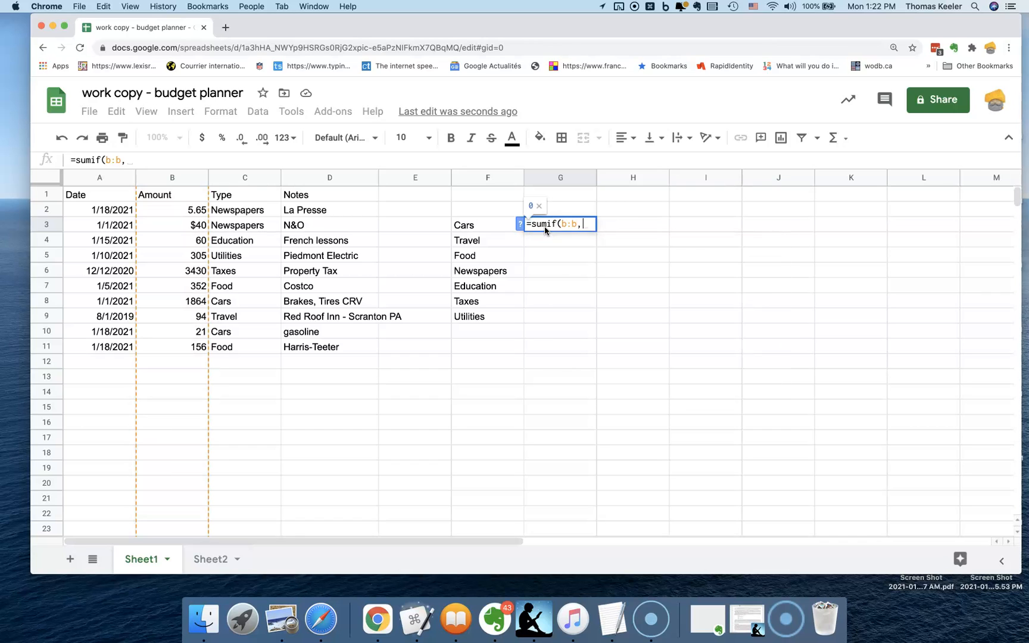
{"action": "type", "text": "c"}
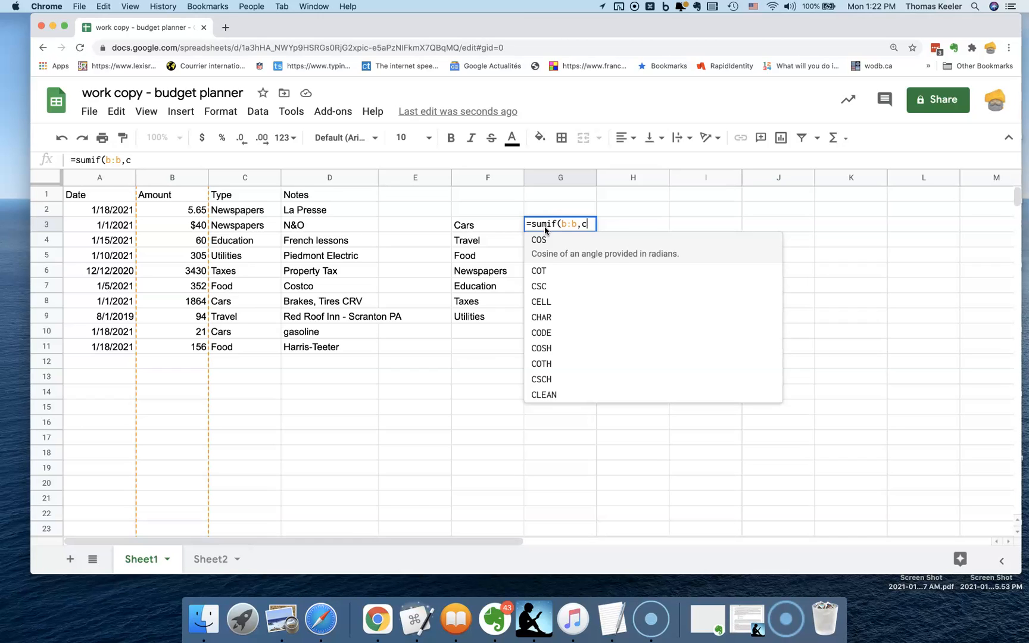
{"action": "key", "text": "BackSpace"}
{"action": "type", "text": "f3"}
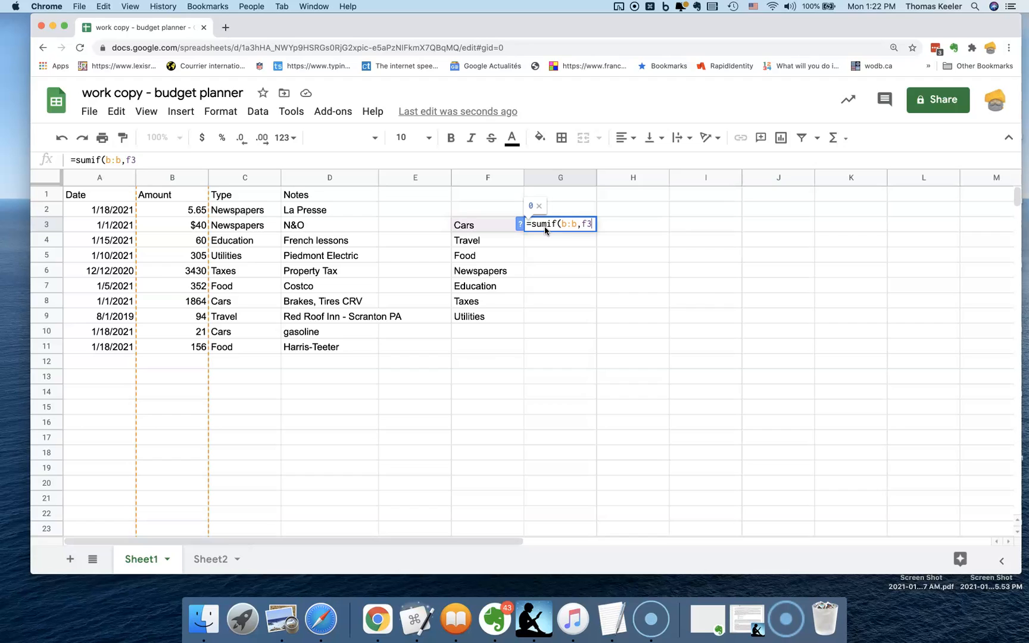
{"action": "type", "text": ","}
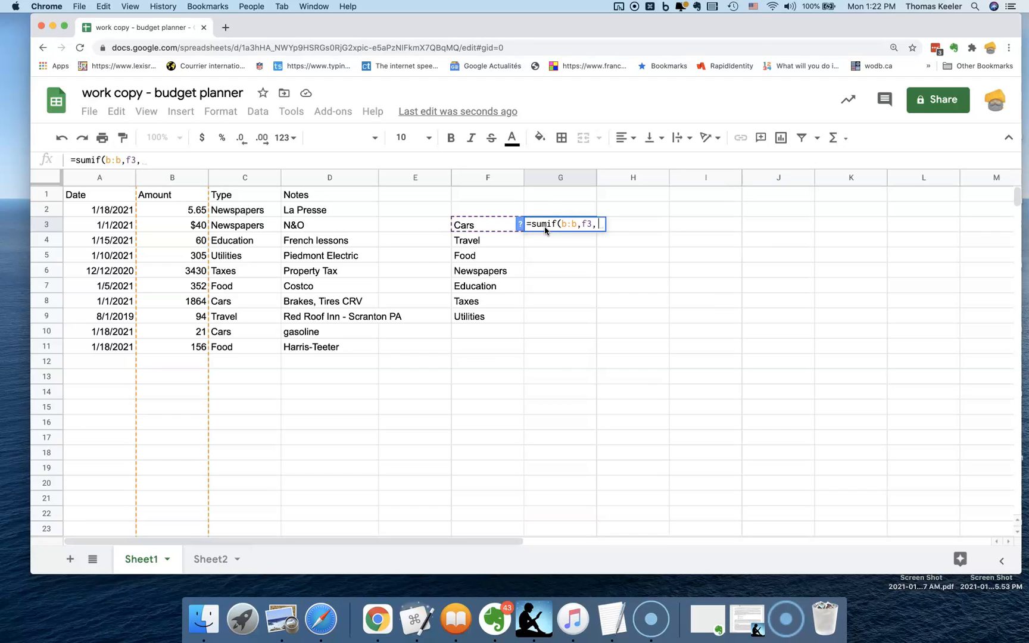
{"action": "type", "text": "c"}
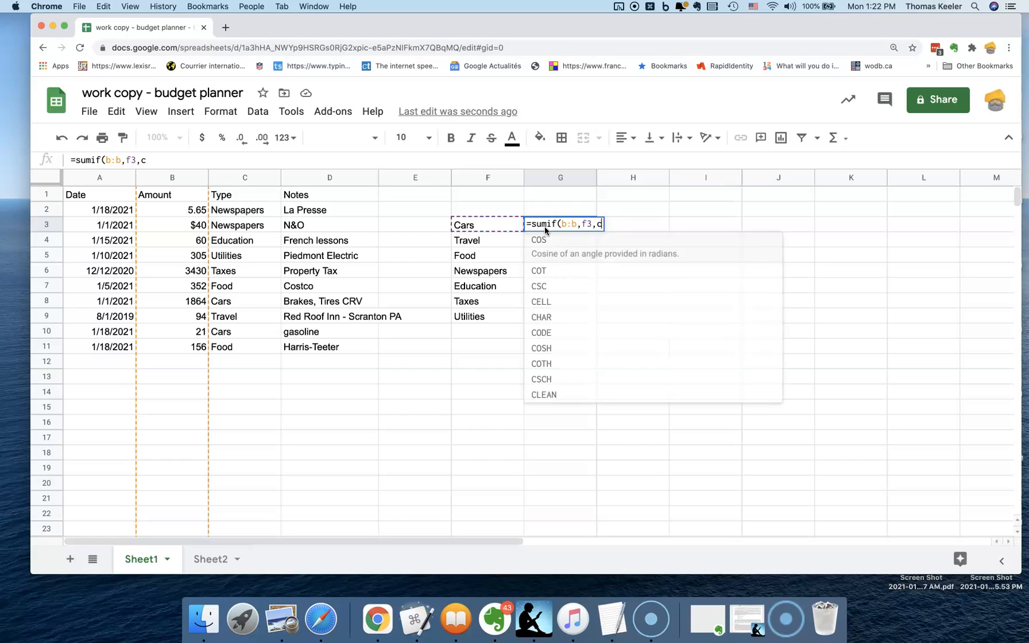
{"action": "type", "text": ":c)"}
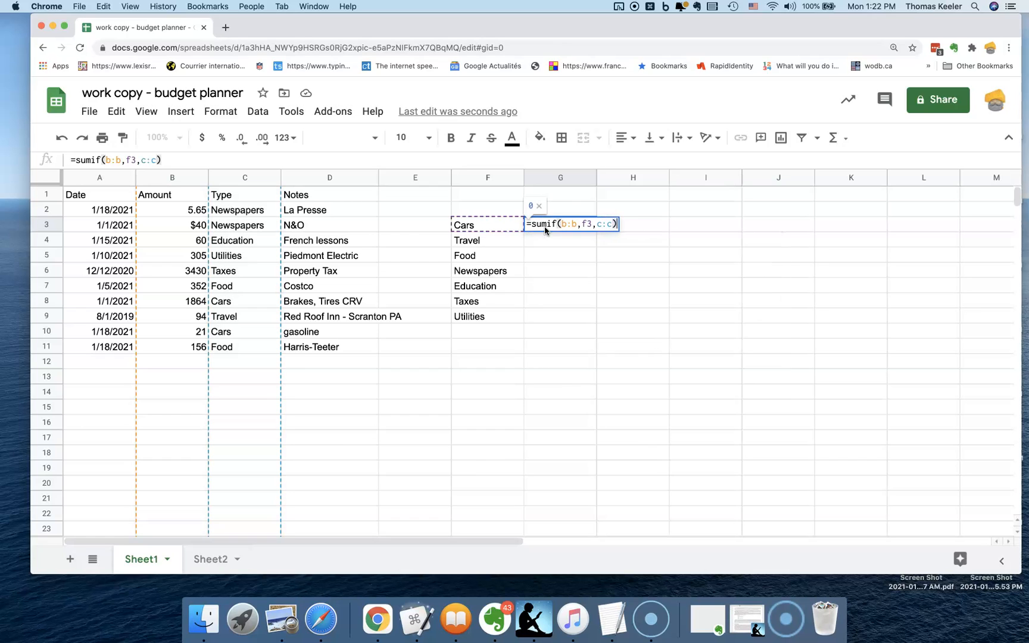
{"action": "key", "text": "Return"}
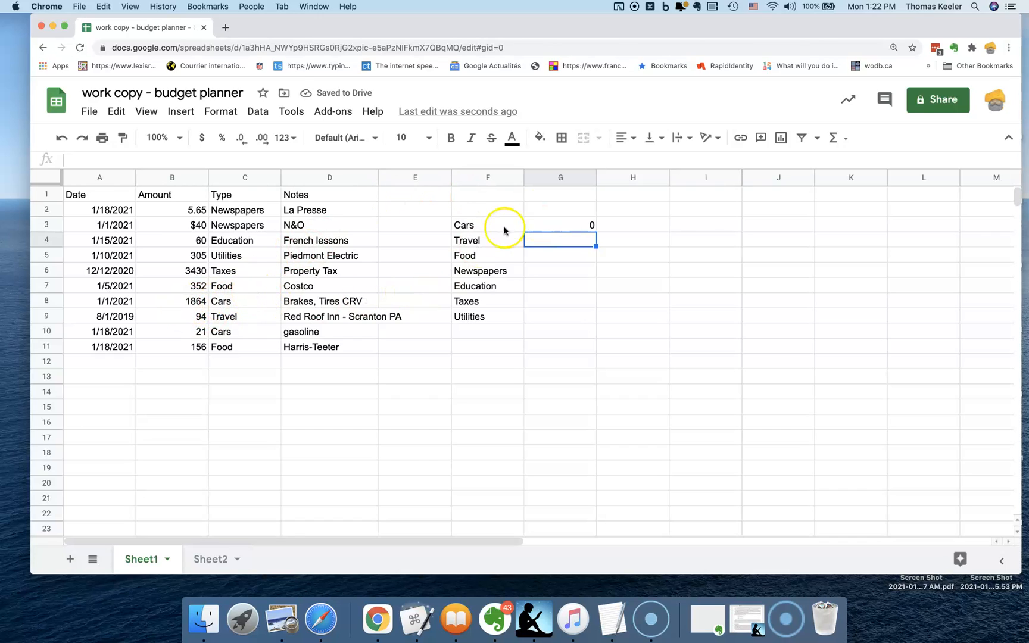
- Check the Cars formula in G3 against the Cars label in F3 and the entries in the Notes and Type columns
{"action": "left_click", "coordinate": [557, 222]}
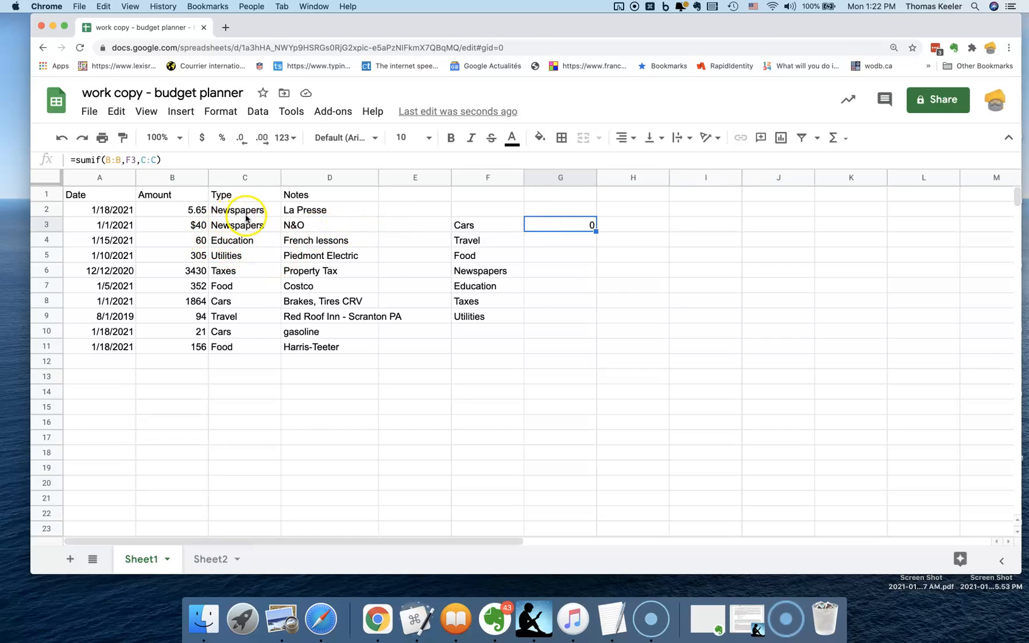
{"action": "left_click", "coordinate": [464, 225]}
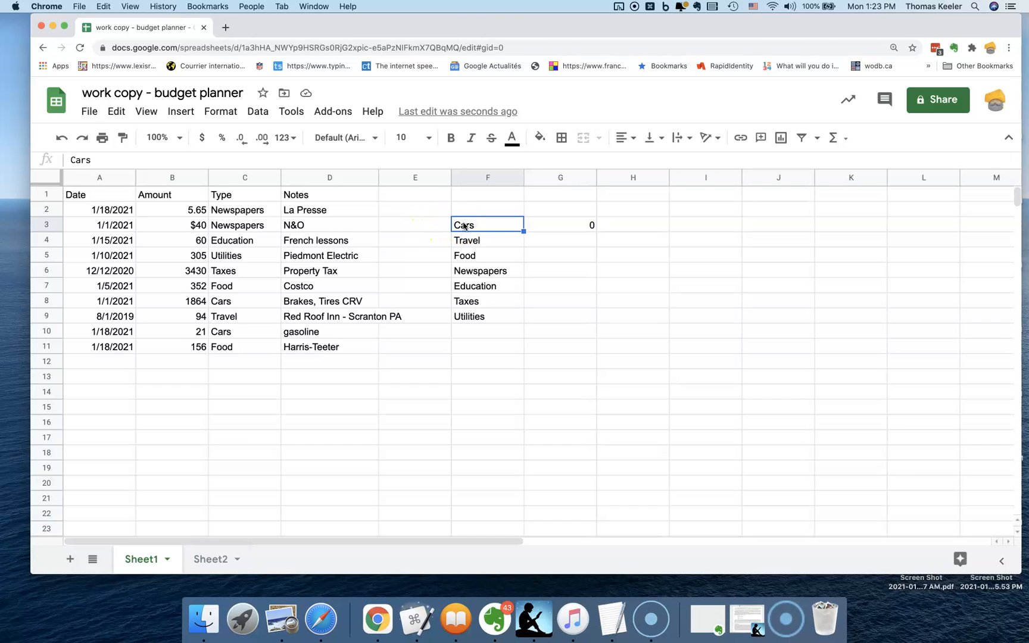
{"action": "left_click_drag", "start_coordinate": [310, 208], "coordinate": [319, 332]}
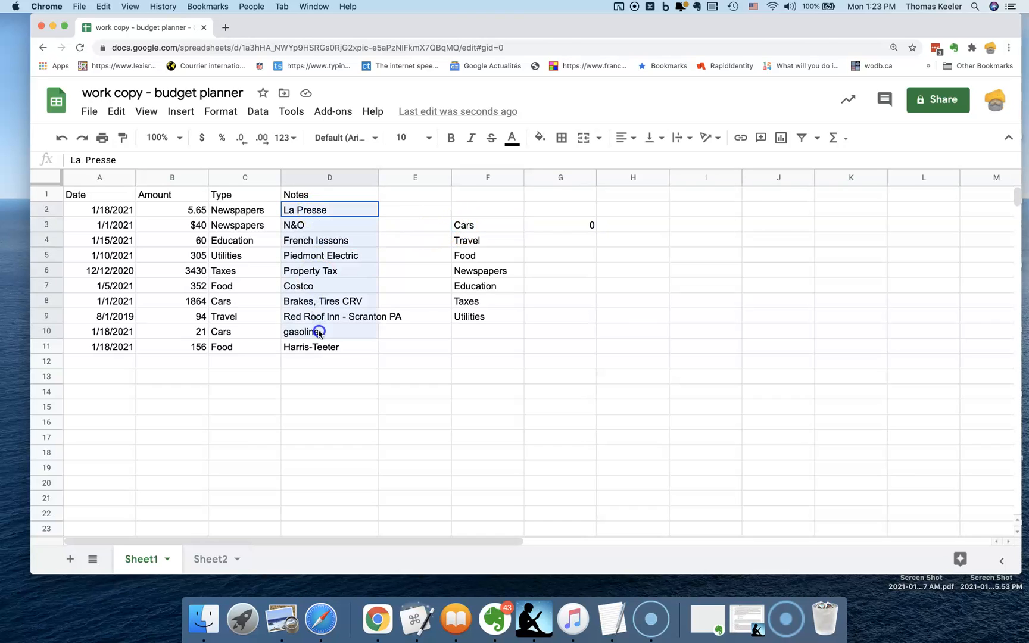
{"action": "left_click", "coordinate": [244, 211]}
{"action": "left_click_drag", "start_coordinate": [244, 212], "coordinate": [233, 338]}
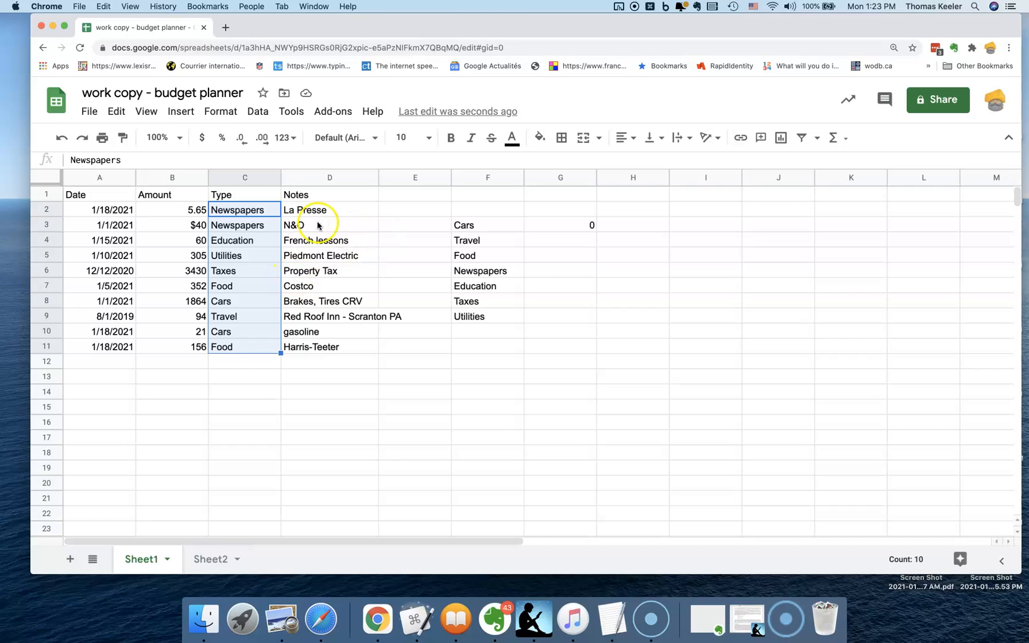
- Correct the G3 formula to =sumif(c:c,F3,b:b), with the Type column as the criteria range and the Amount column as the sum range
{"action": "left_click", "coordinate": [550, 229]}
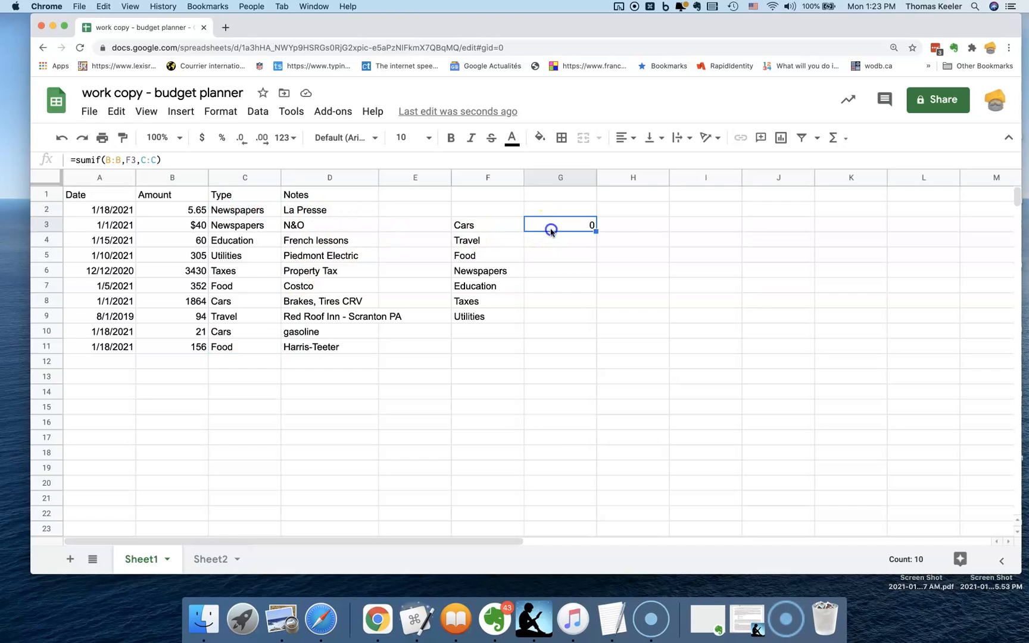
{"action": "left_click", "coordinate": [121, 159]}
{"action": "key", "text": "BackSpace"}
{"action": "key", "text": "BackSpace"}
{"action": "key", "text": "BackSpace"}
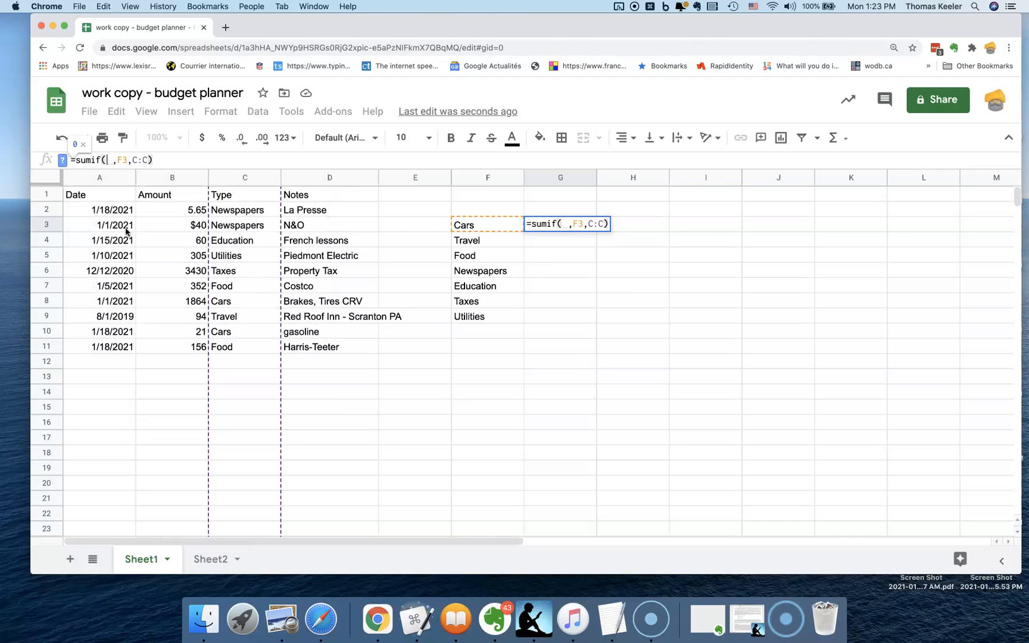
{"action": "type", "text": "c:c"}
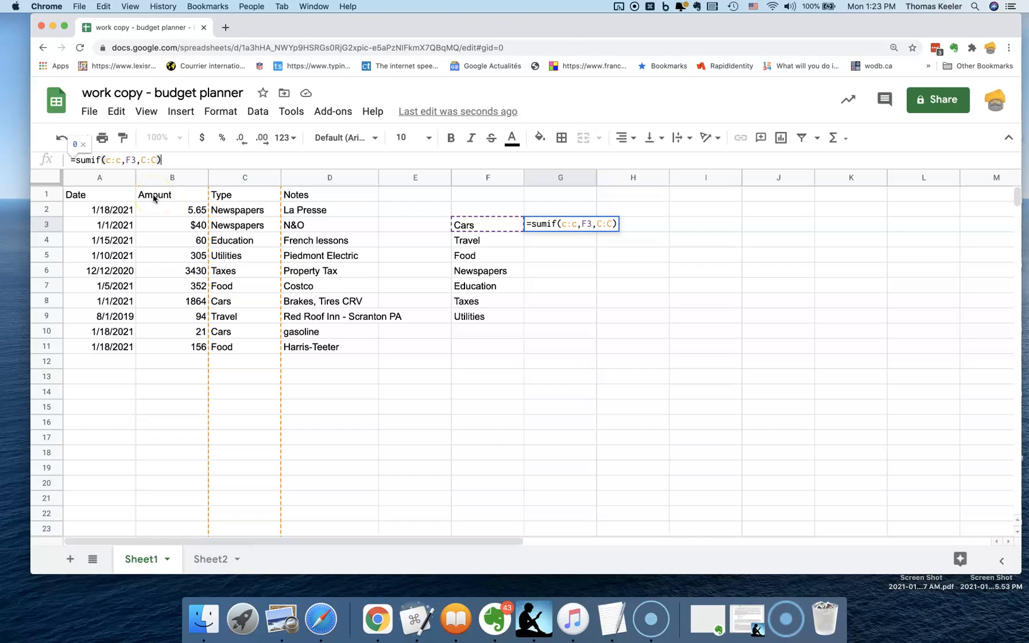
{"action": "key", "text": "BackSpace"}
{"action": "key", "text": "BackSpace"}
{"action": "key", "text": "BackSpace"}
{"action": "key", "text": "BackSpace"}
{"action": "type", "text": "b:b)"}
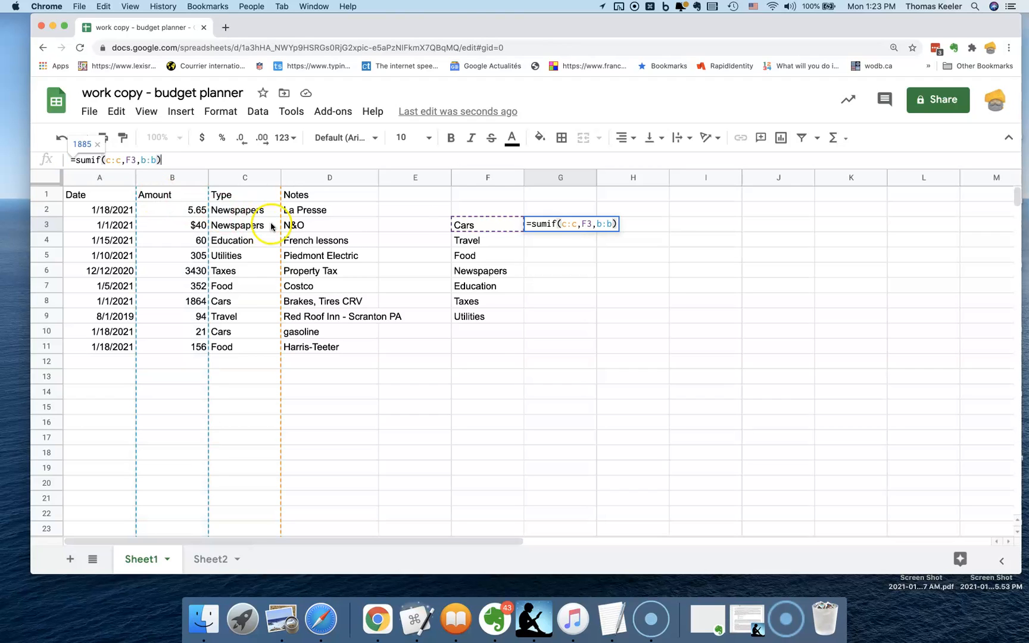
{"action": "key", "text": "Return"}
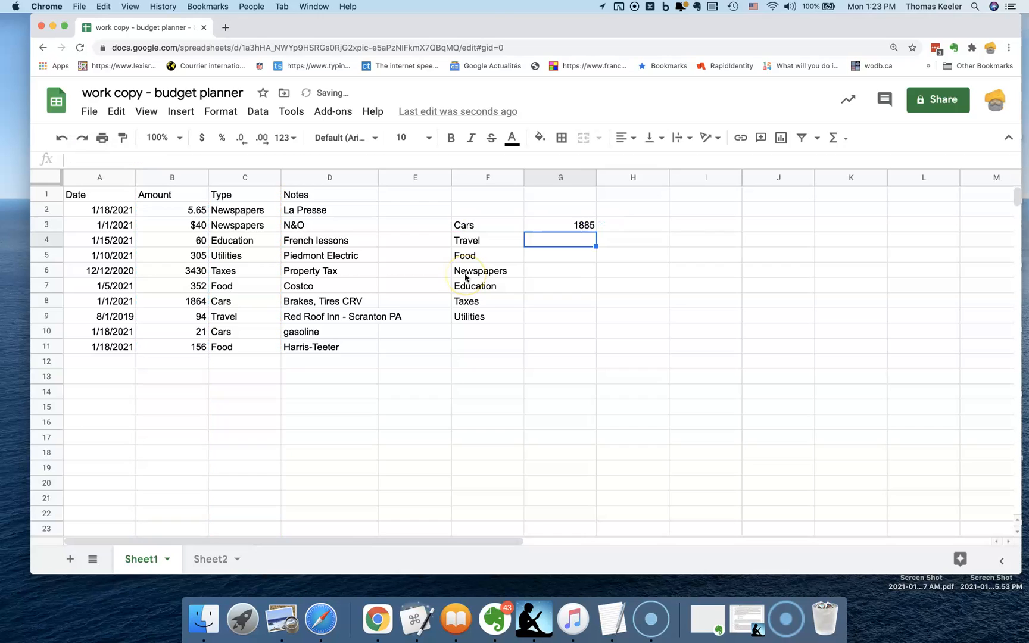
- Copy the Cars formula from G3 down through G9 and check the copied formulas for Travel and Food
{"action": "left_click", "coordinate": [582, 224]}
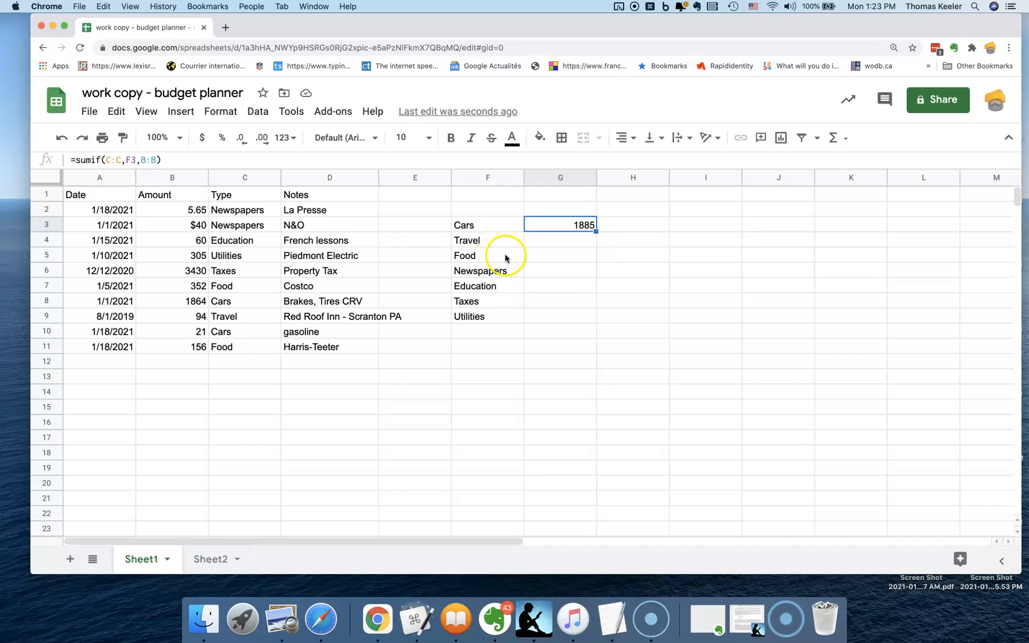
{"action": "left_click_drag", "start_coordinate": [596, 231], "coordinate": [594, 319]}
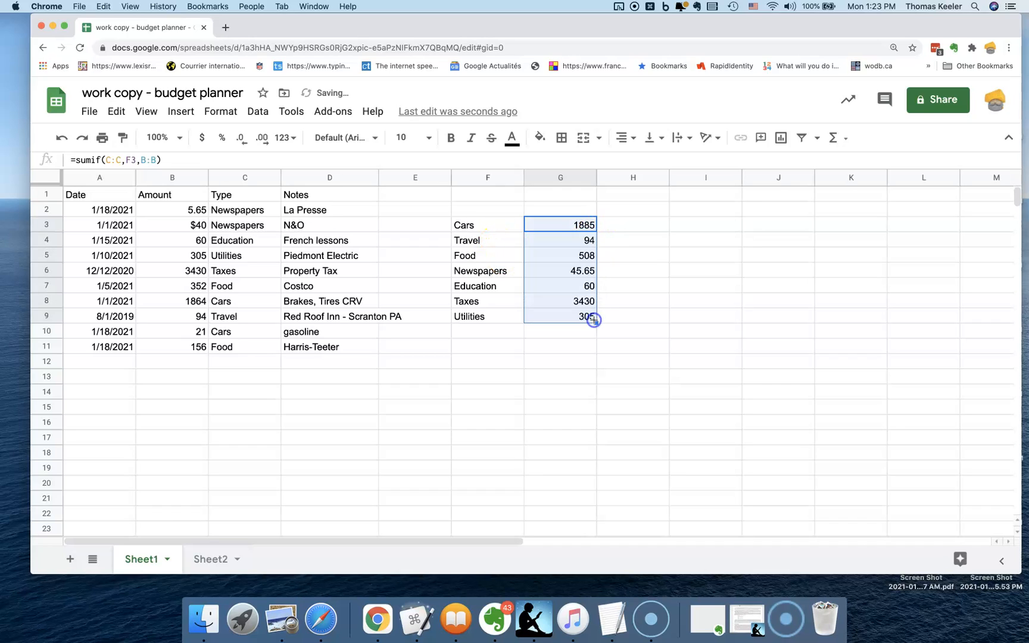
{"action": "left_click", "coordinate": [551, 243]}
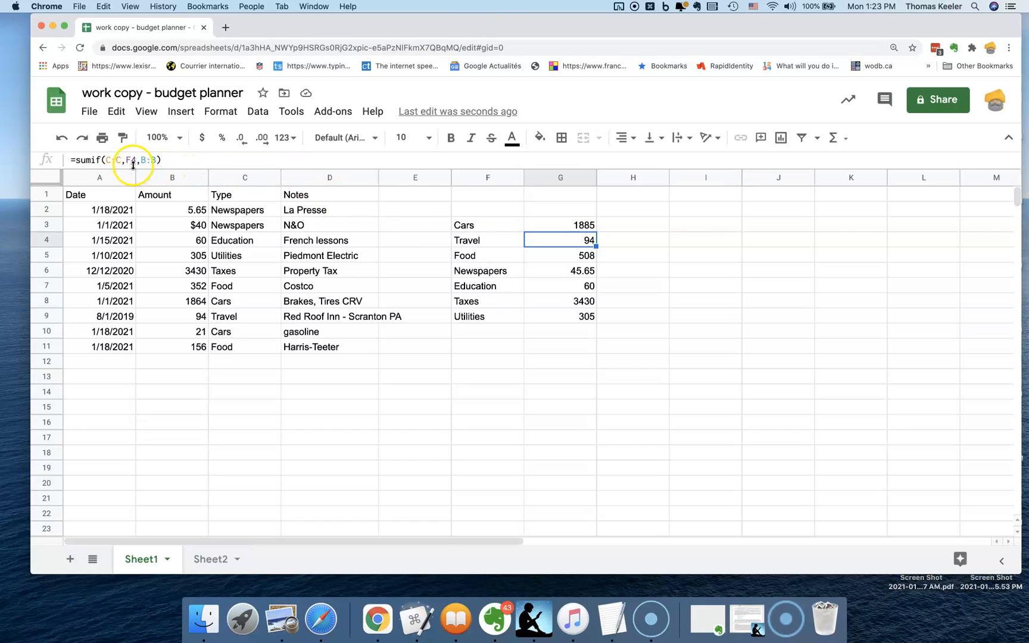
{"action": "left_click", "coordinate": [545, 254]}
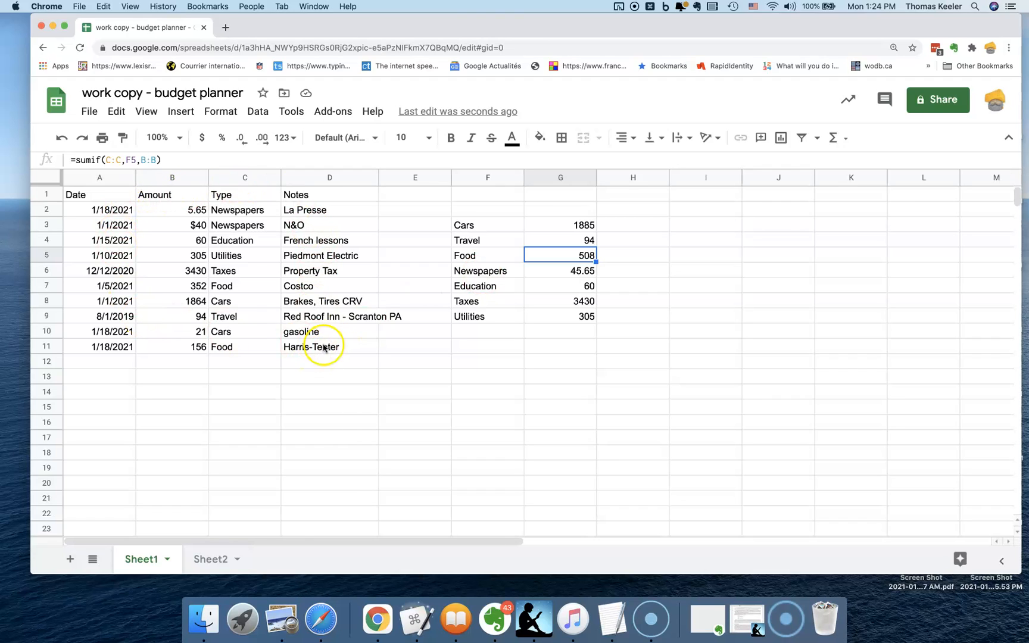
- Insert a pie chart of the category labels and totals in F3:G9 and select its Taxes slice
{"action": "left_click_drag", "start_coordinate": [485, 227], "coordinate": [549, 317]}
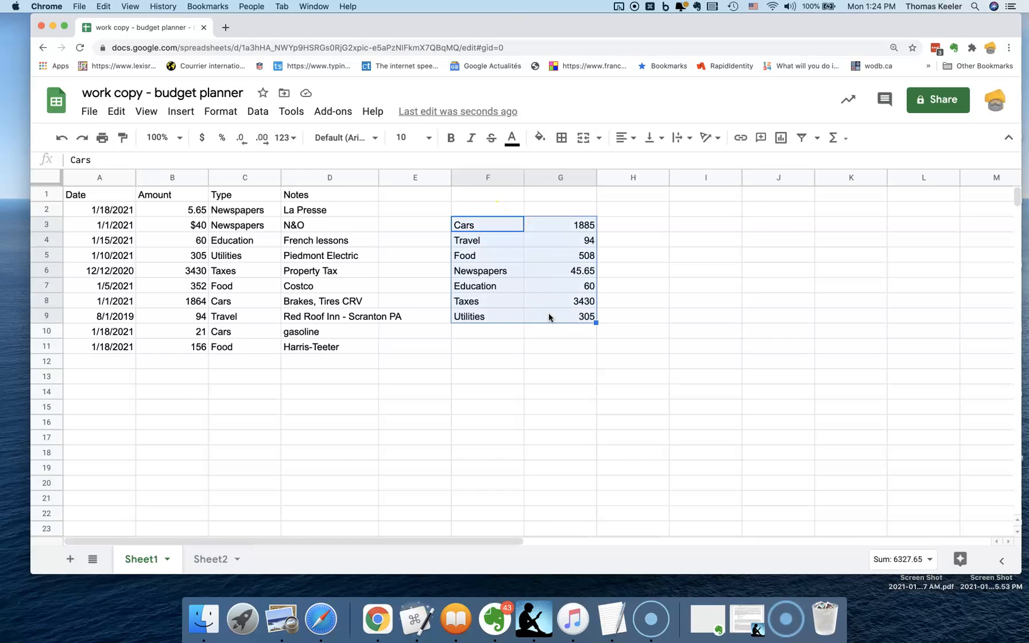
{"action": "left_click", "coordinate": [182, 113]}
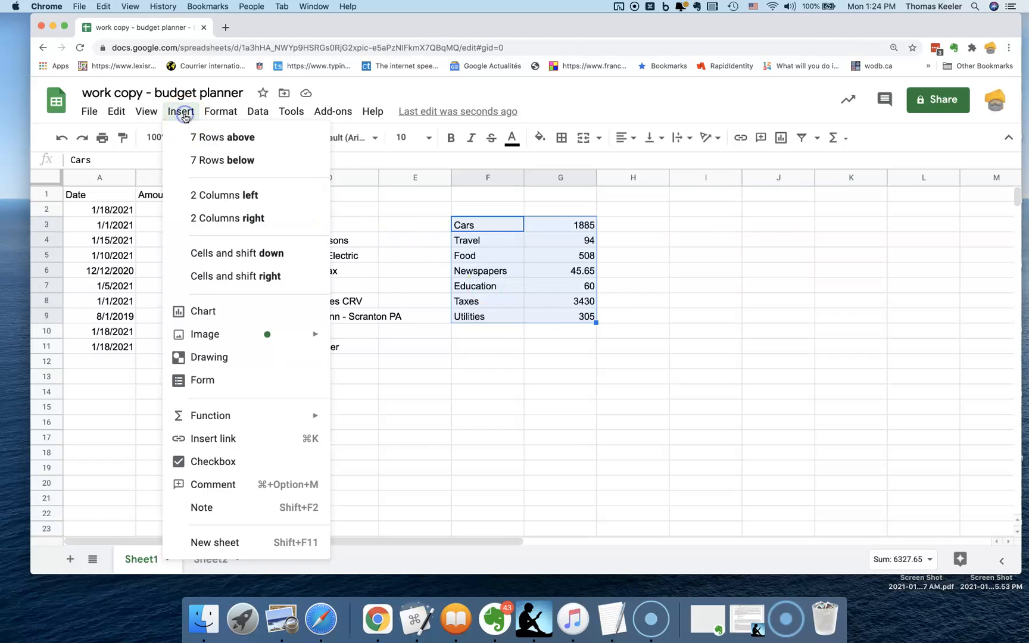
{"action": "left_click", "coordinate": [203, 313]}
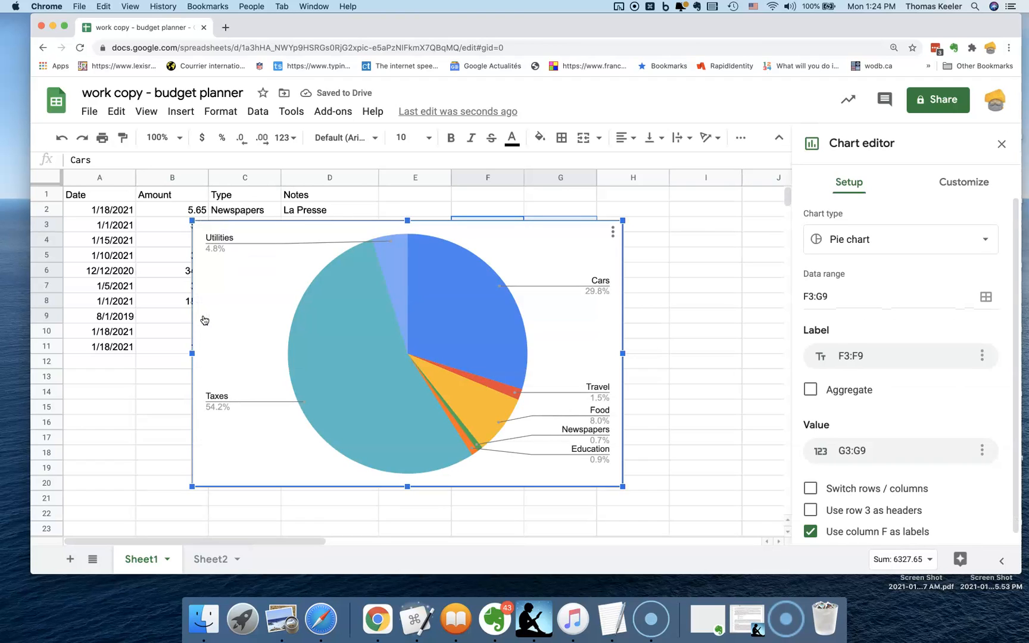
{"action": "left_click", "coordinate": [404, 445]}
{"action": "left_click", "coordinate": [356, 327]}
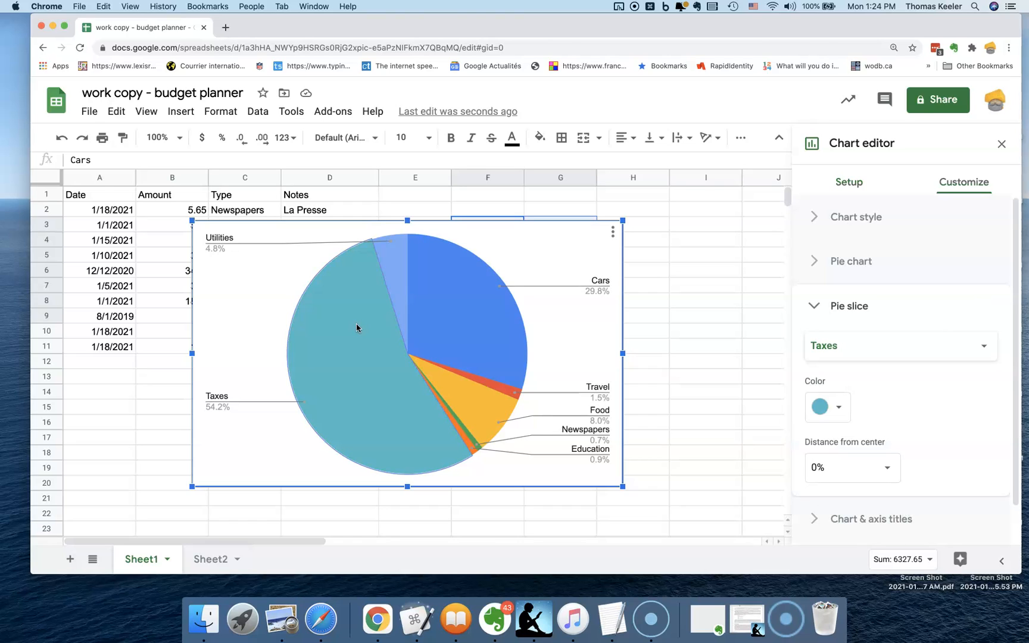